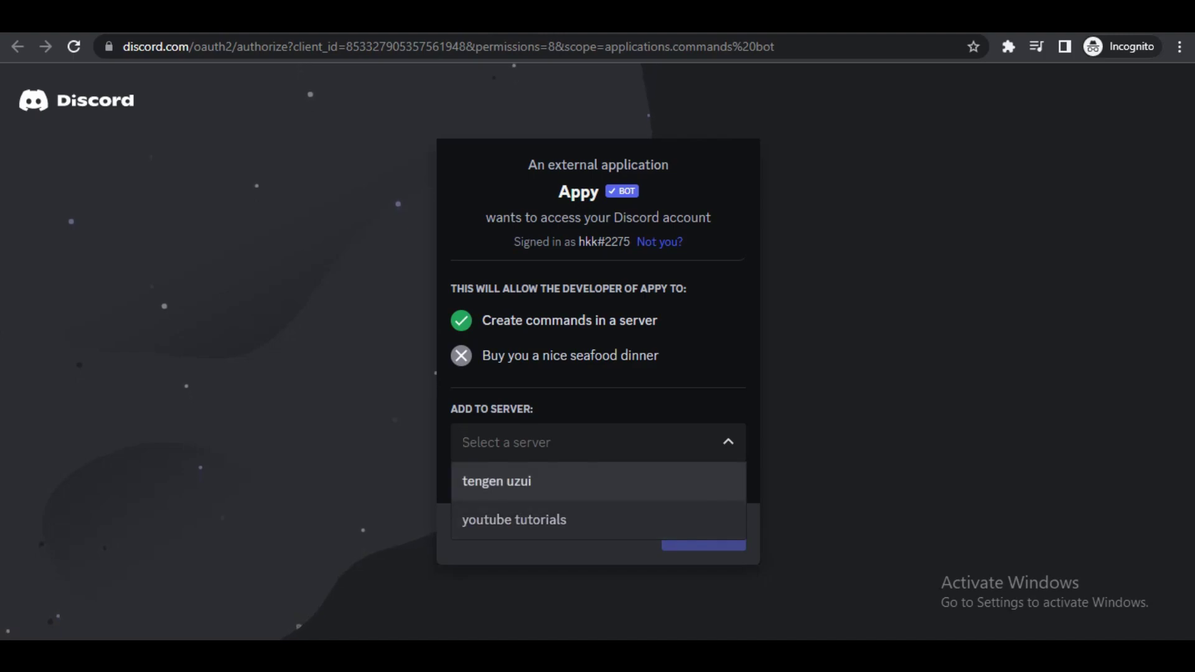
# Authorize the Appy bot with Administrator permission on the tengen uzui server and complete the human verification check.
pyautogui.click(494, 480)
pyautogui.click(703, 534)
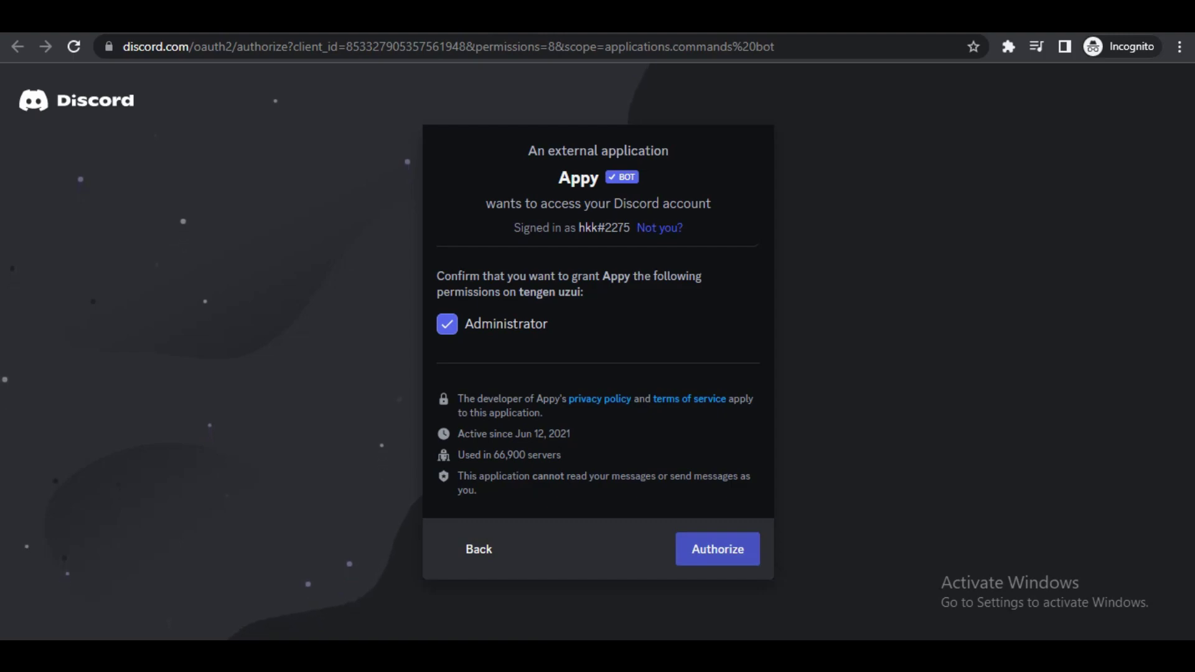
pyautogui.click(715, 548)
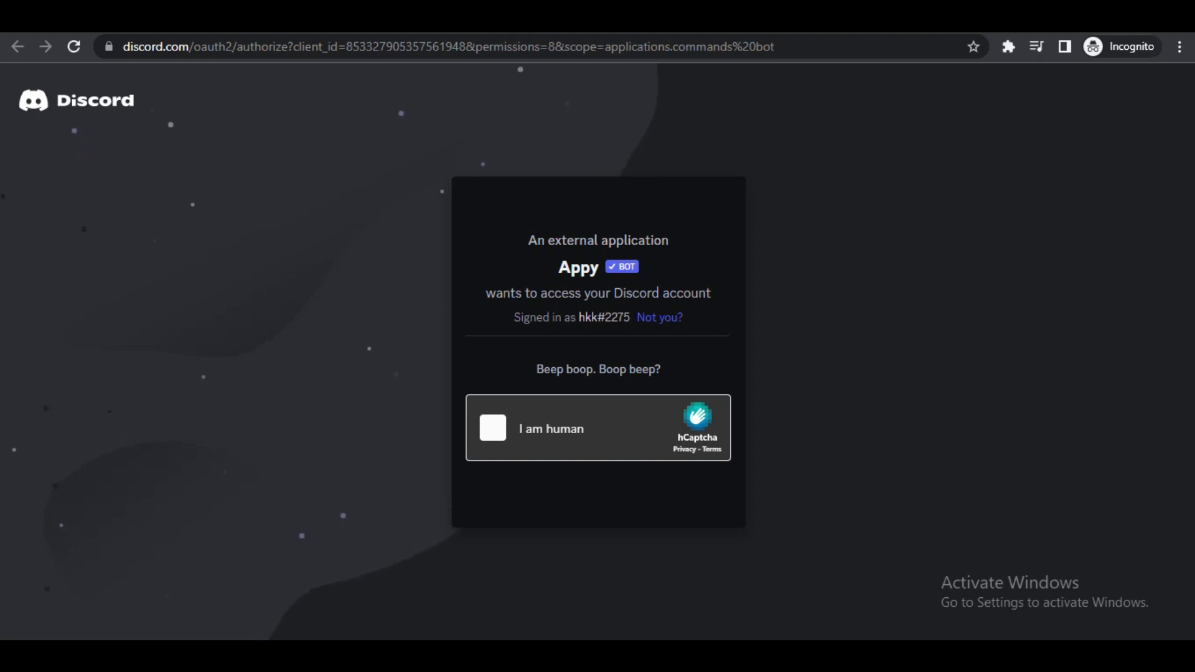
pyautogui.click(493, 428)
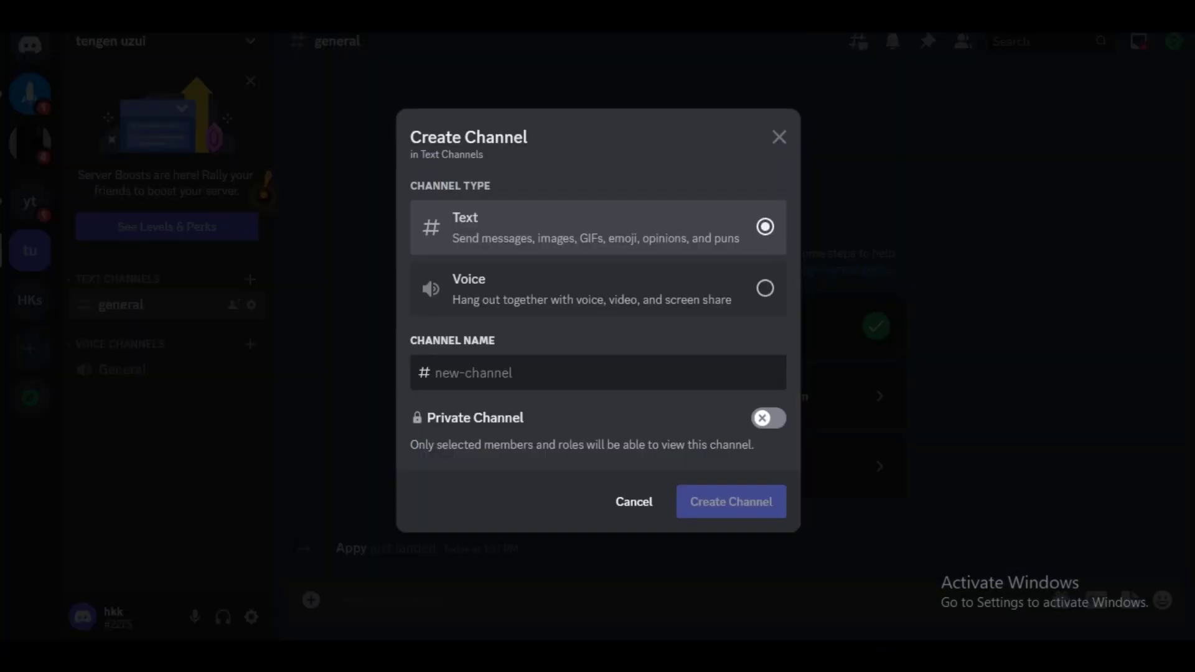
# Create a public text channel named vacancies in the Text Channels category.
pyautogui.write('va')
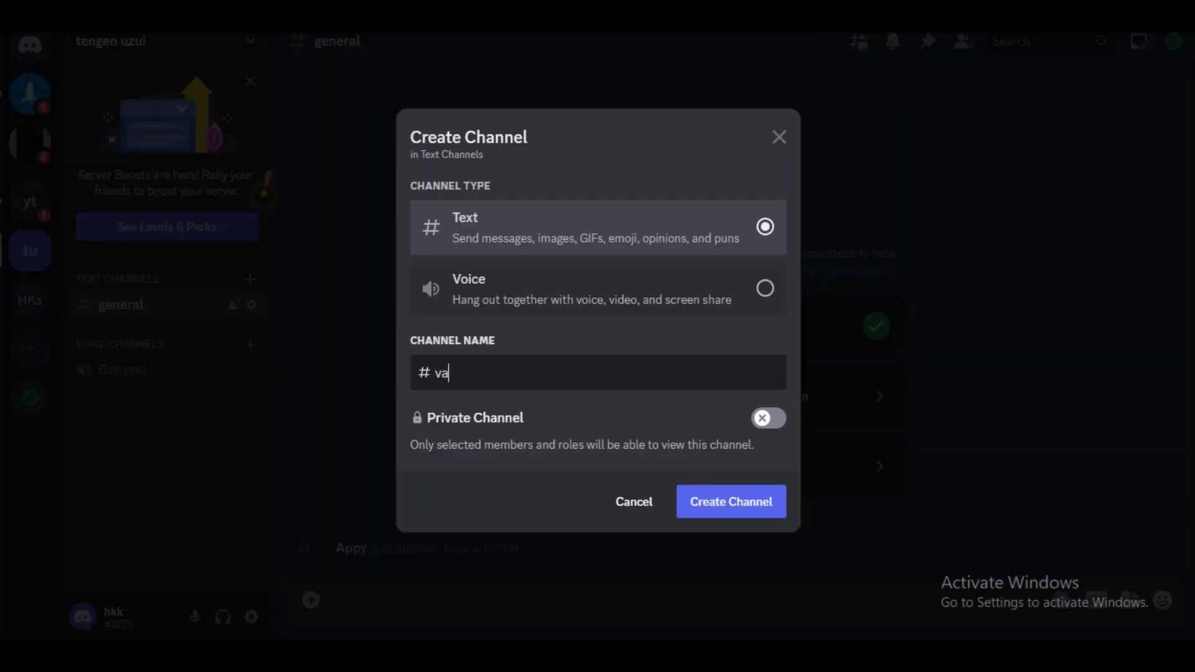
pyautogui.write('cancies')
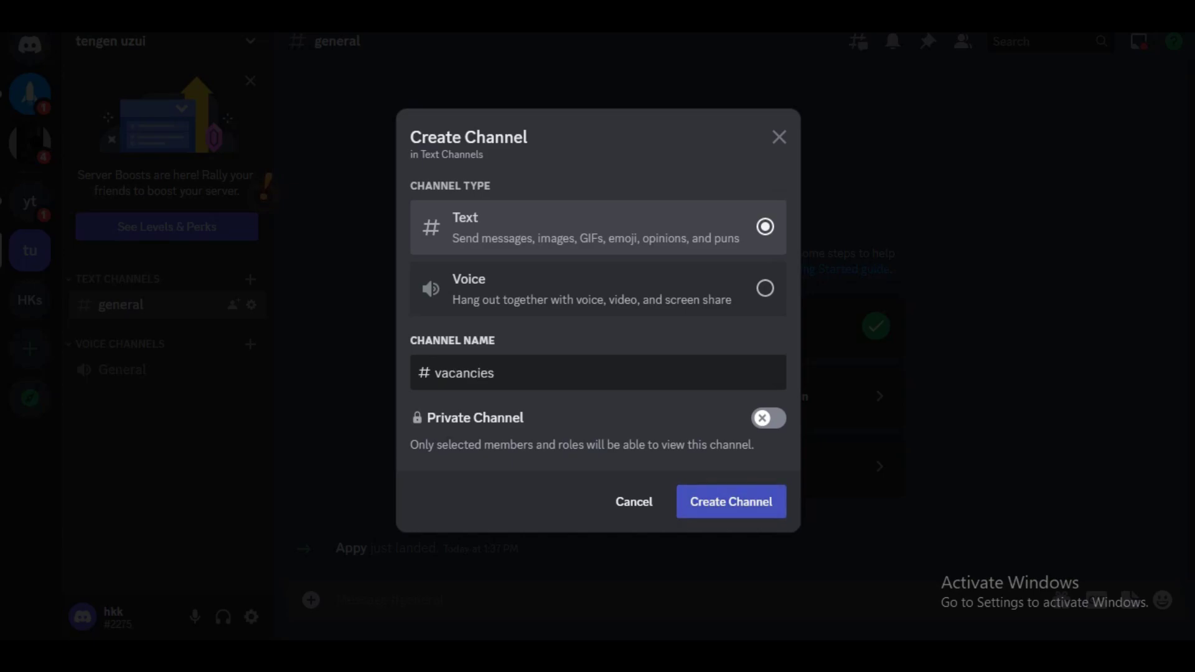
pyautogui.press('Return')
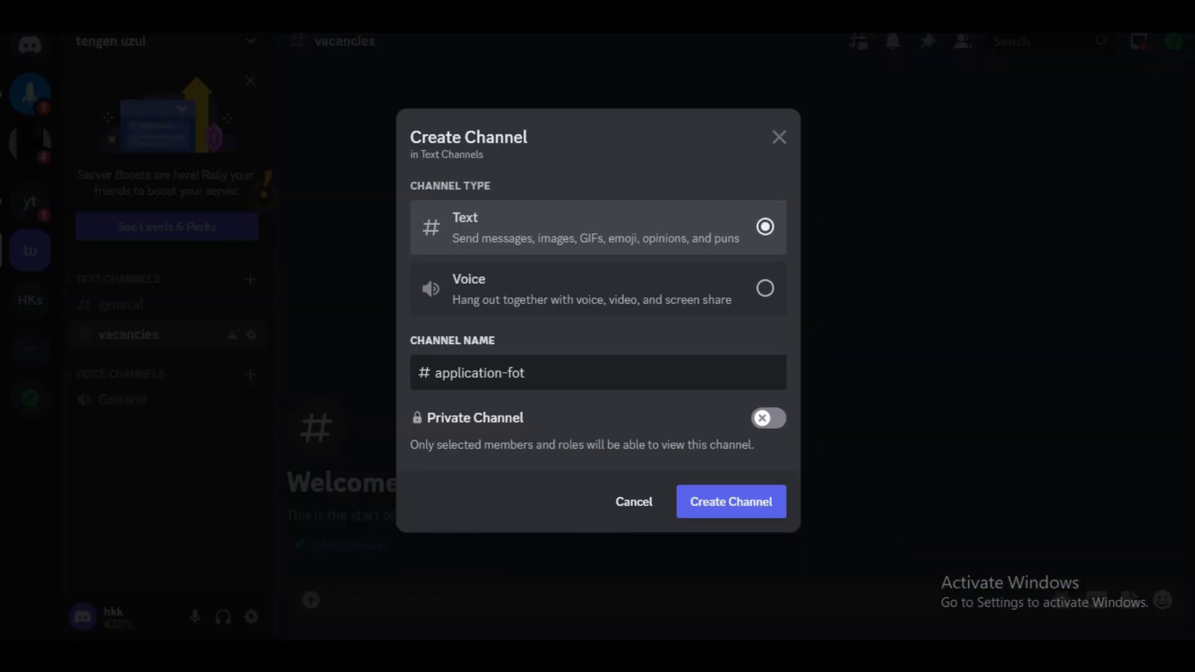
# Create a public text channel named application-forms and move it above the Text Channels category.
pyautogui.press('BackSpace')
pyautogui.write('rms')
pyautogui.press('Return')
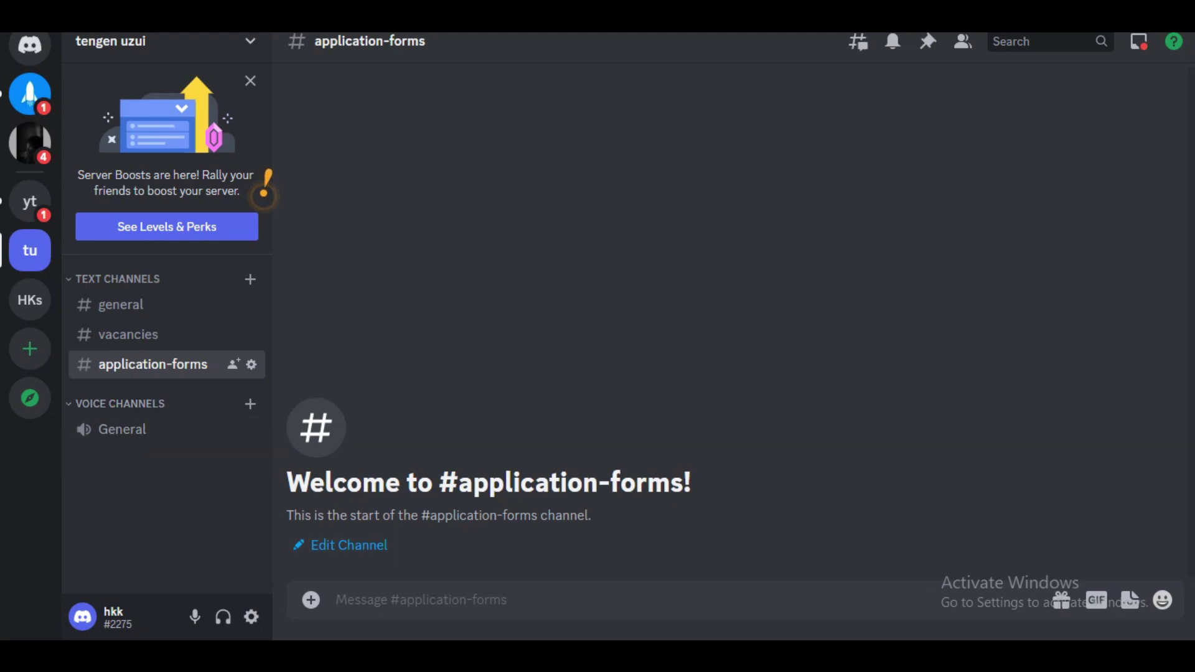
pyautogui.moveTo(152, 364); pyautogui.dragTo(140, 262)
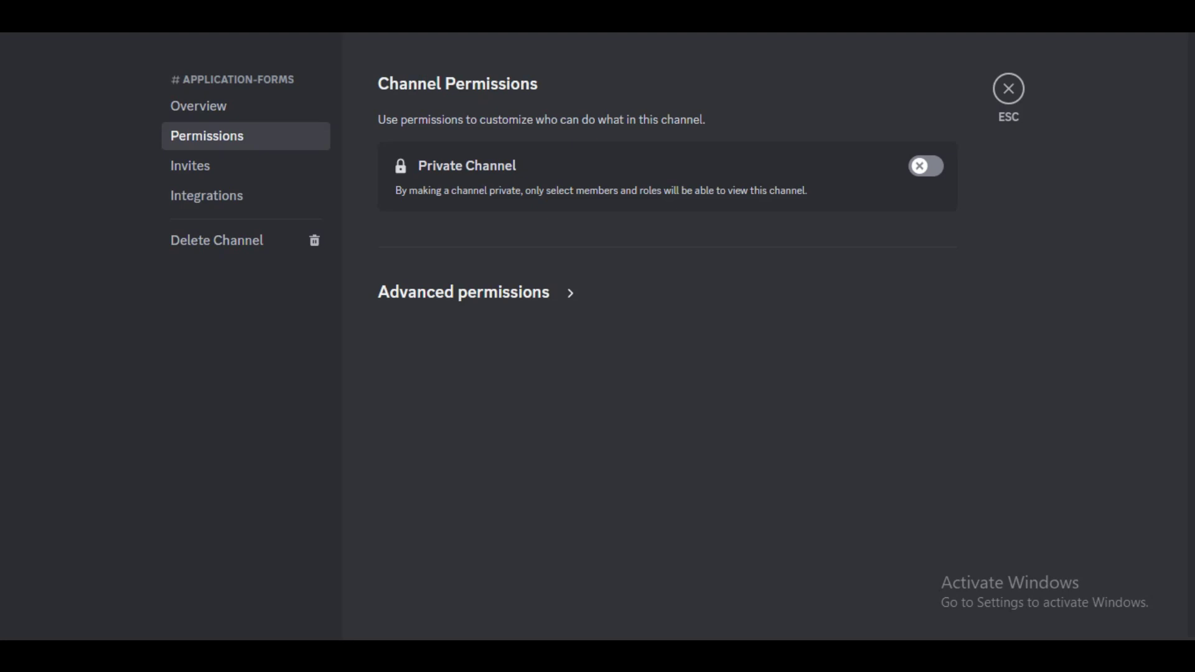
pyautogui.click(570, 293)
pyautogui.click(870, 373)
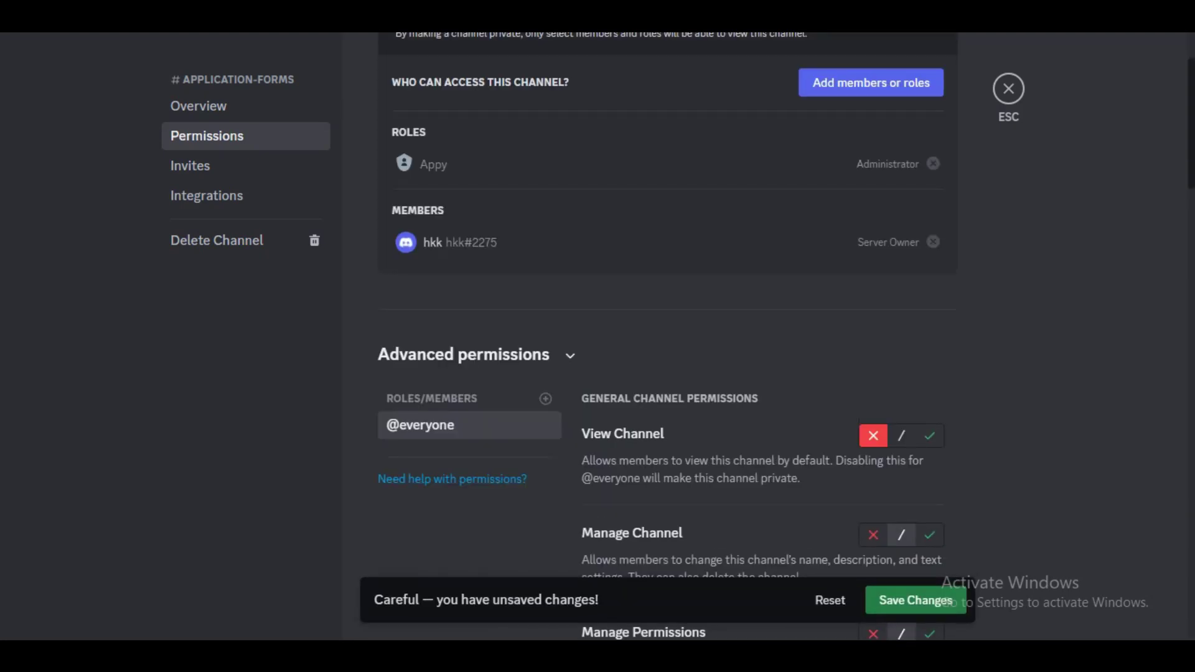
pyautogui.scroll(-2, 661, 336)
pyautogui.click(873, 453)
pyautogui.click(873, 552)
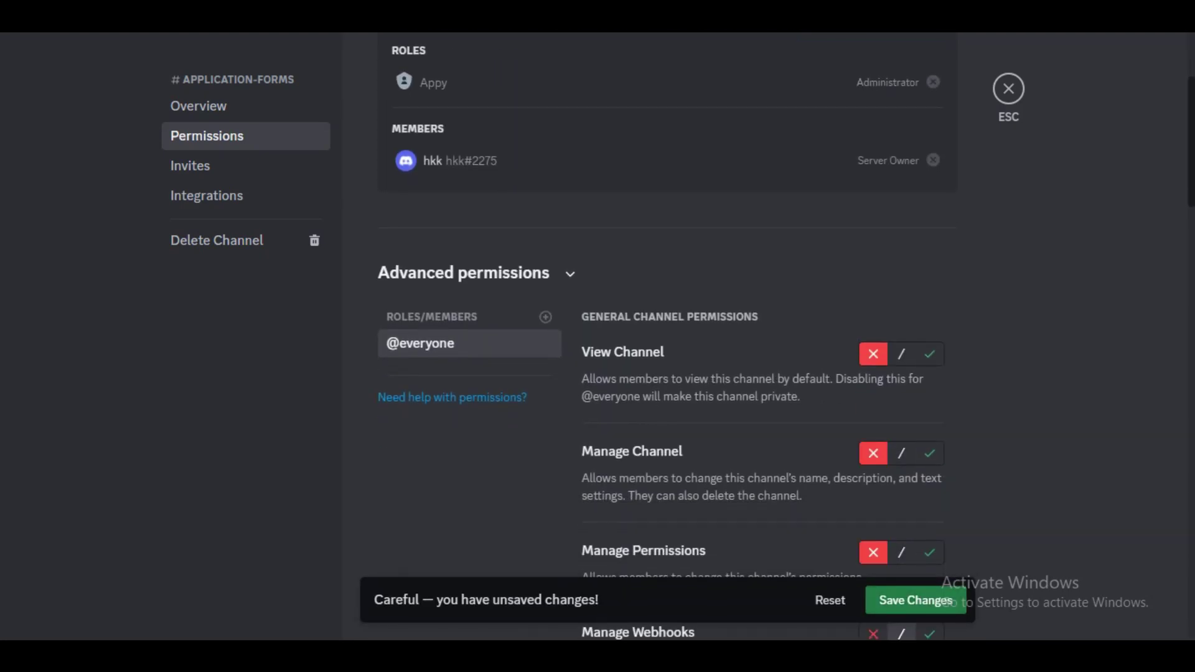
pyautogui.scroll(-4, 661, 336)
pyautogui.click(873, 453)
pyautogui.scroll(-7, 661, 336)
pyautogui.click(873, 138)
pyautogui.click(873, 220)
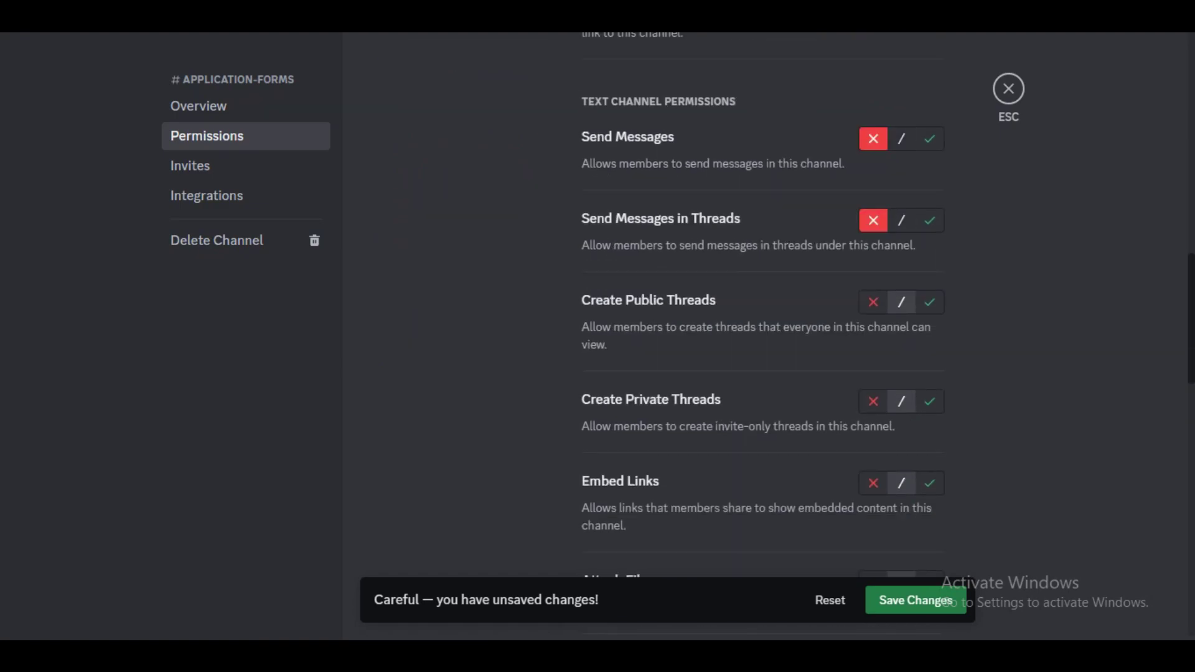
pyautogui.click(873, 302)
pyautogui.click(873, 400)
pyautogui.click(873, 483)
pyautogui.scroll(-7, 661, 336)
pyautogui.click(873, 187)
pyautogui.click(873, 268)
pyautogui.click(873, 384)
pyautogui.click(873, 484)
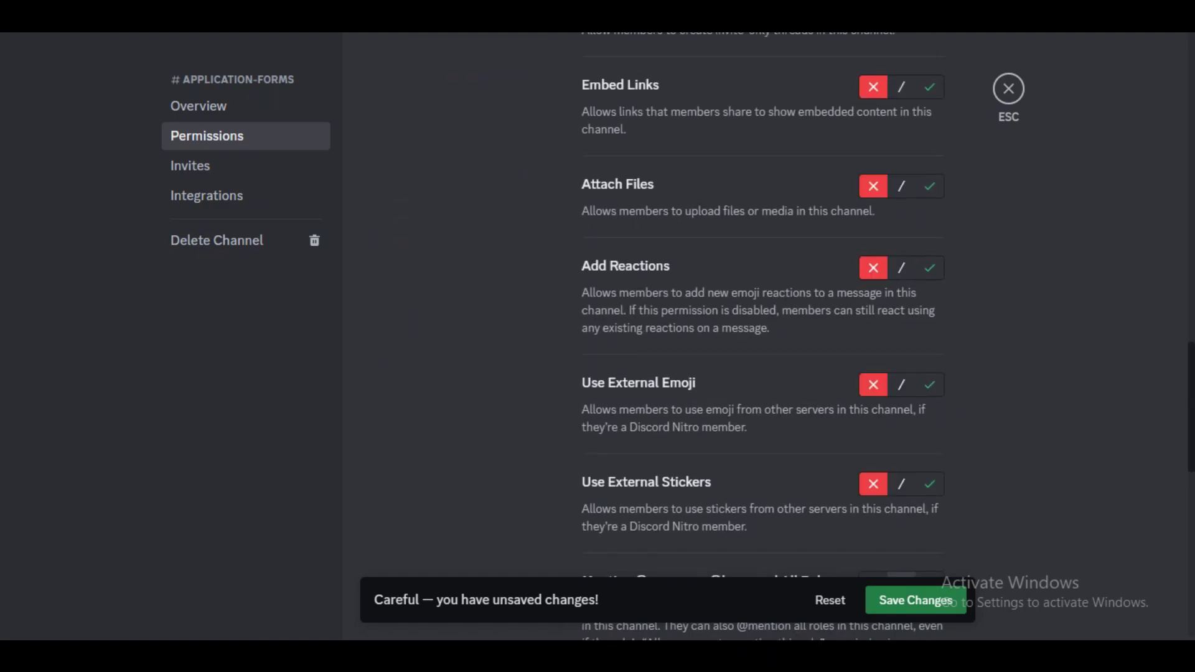
pyautogui.scroll(-6, 661, 336)
pyautogui.click(873, 235)
pyautogui.click(873, 368)
pyautogui.click(873, 467)
pyautogui.click(873, 566)
pyautogui.scroll(-6, 660, 336)
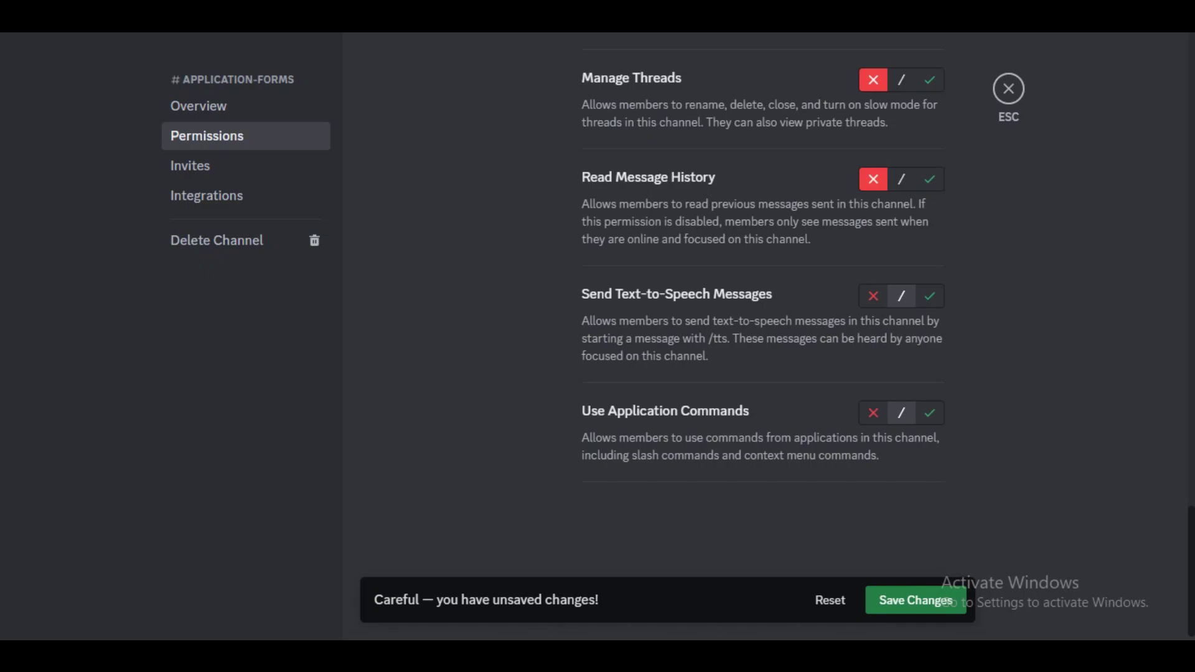
pyautogui.click(873, 296)
pyautogui.click(873, 412)
pyautogui.scroll(20, 661, 336)
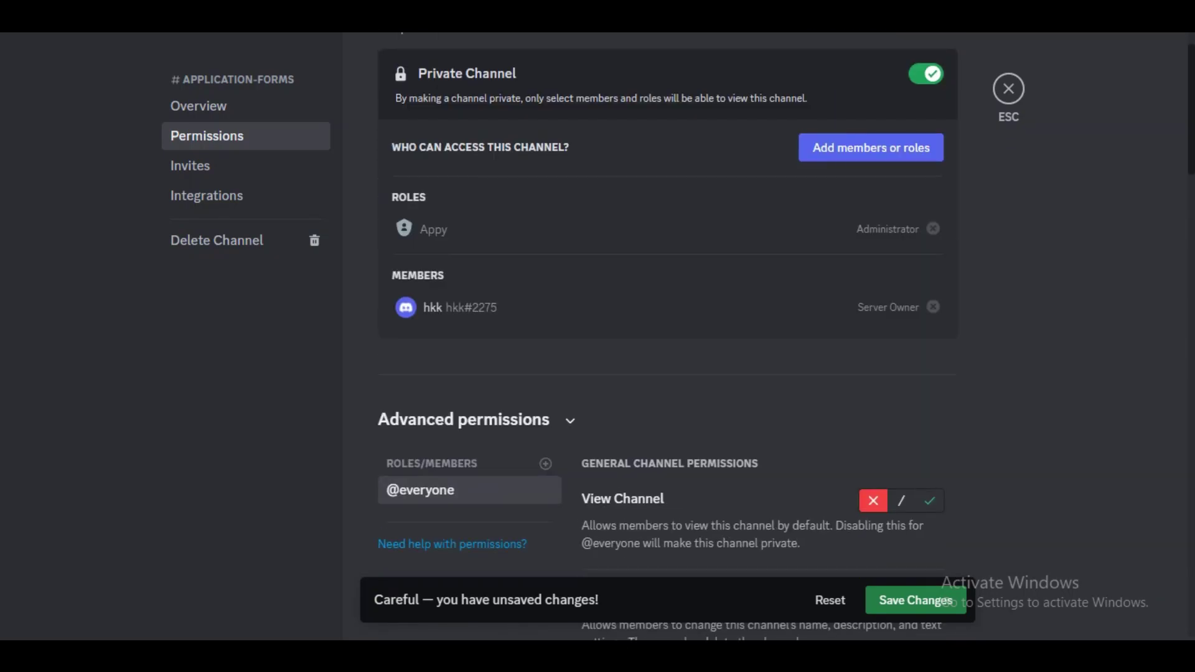
pyautogui.click(915, 600)
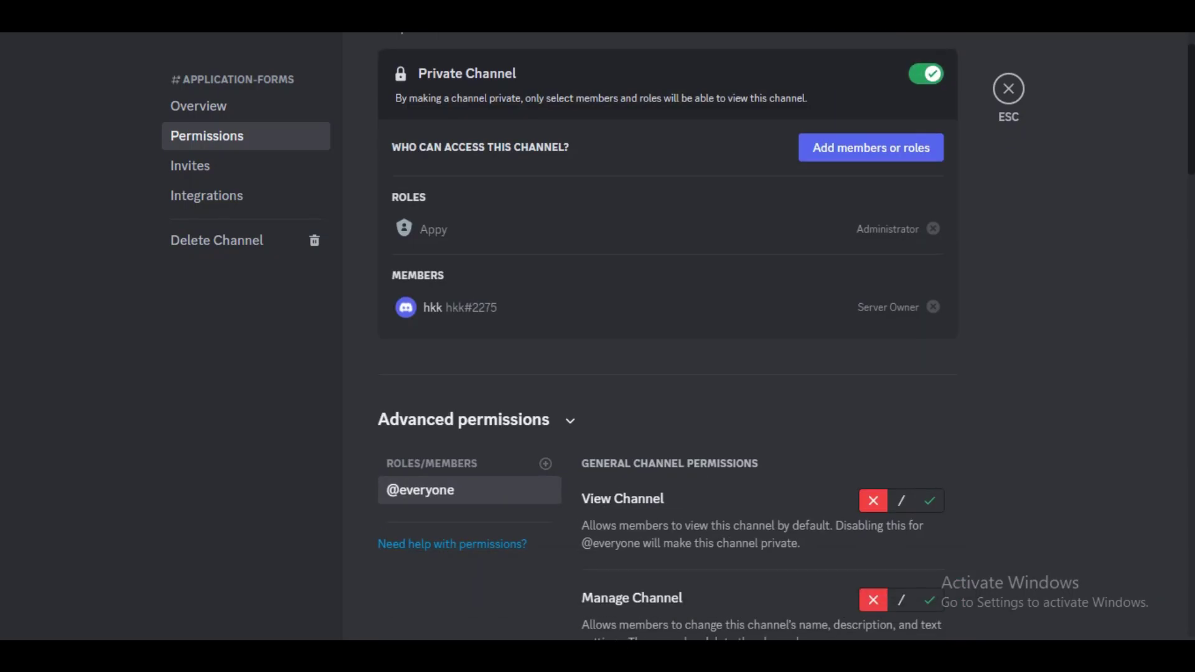
# Add the Administrator role to the application-forms advanced permissions and leave the channel settings.
pyautogui.click(545, 464)
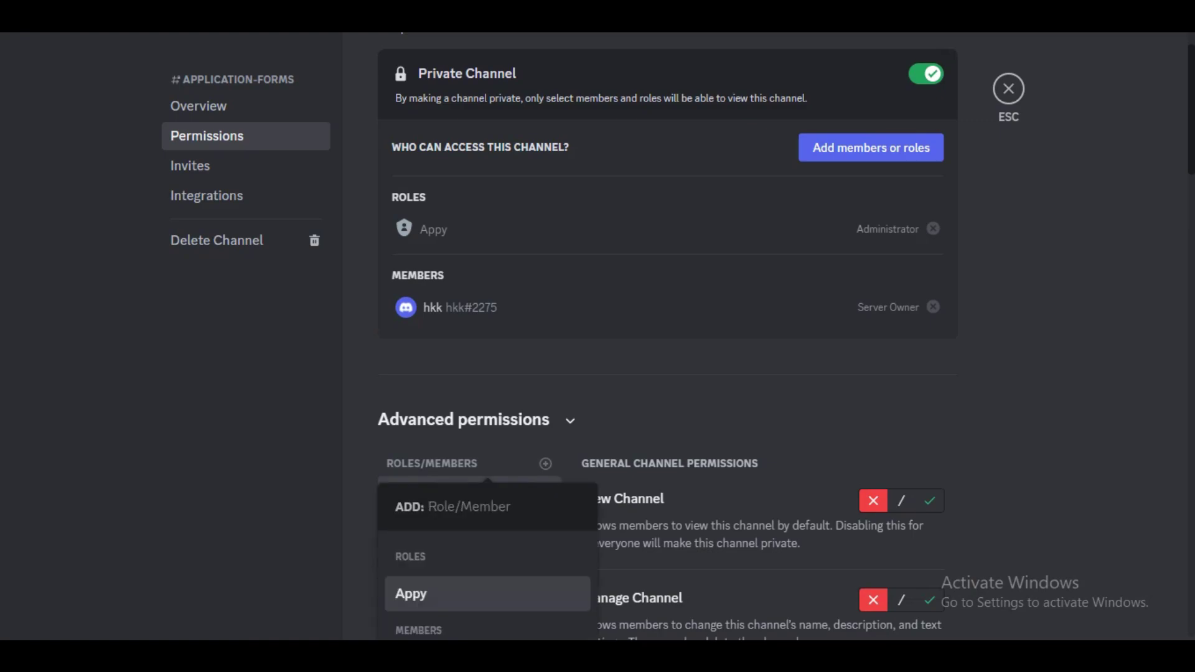
pyautogui.scroll(-3, 661, 336)
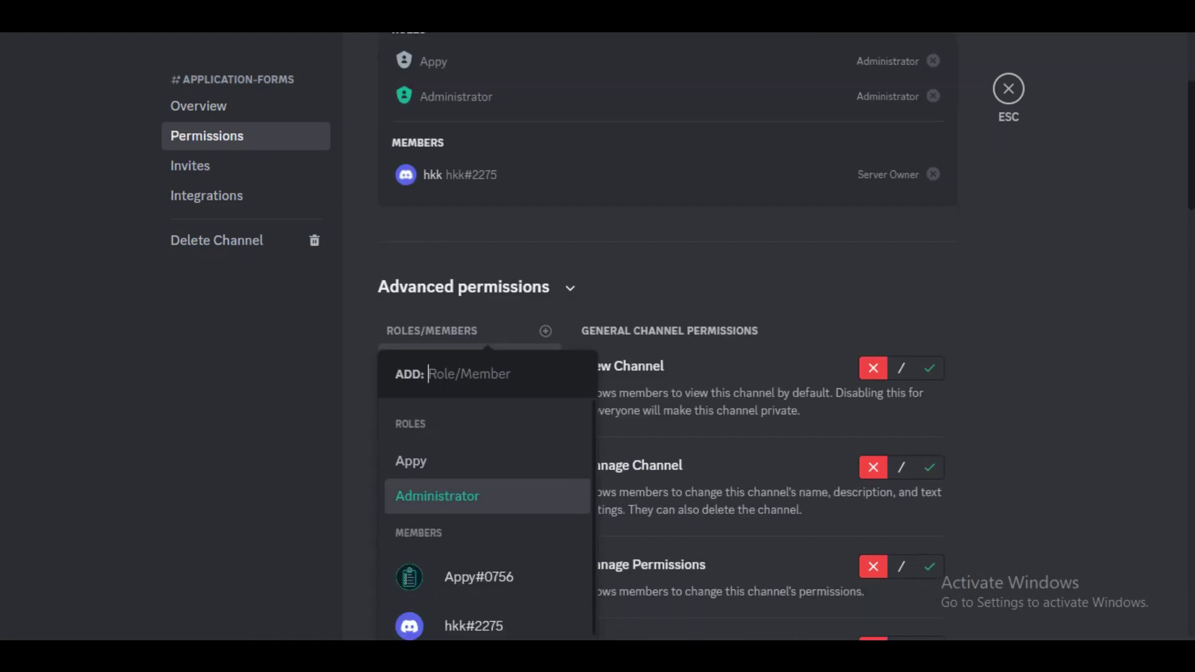
pyautogui.press('Return')
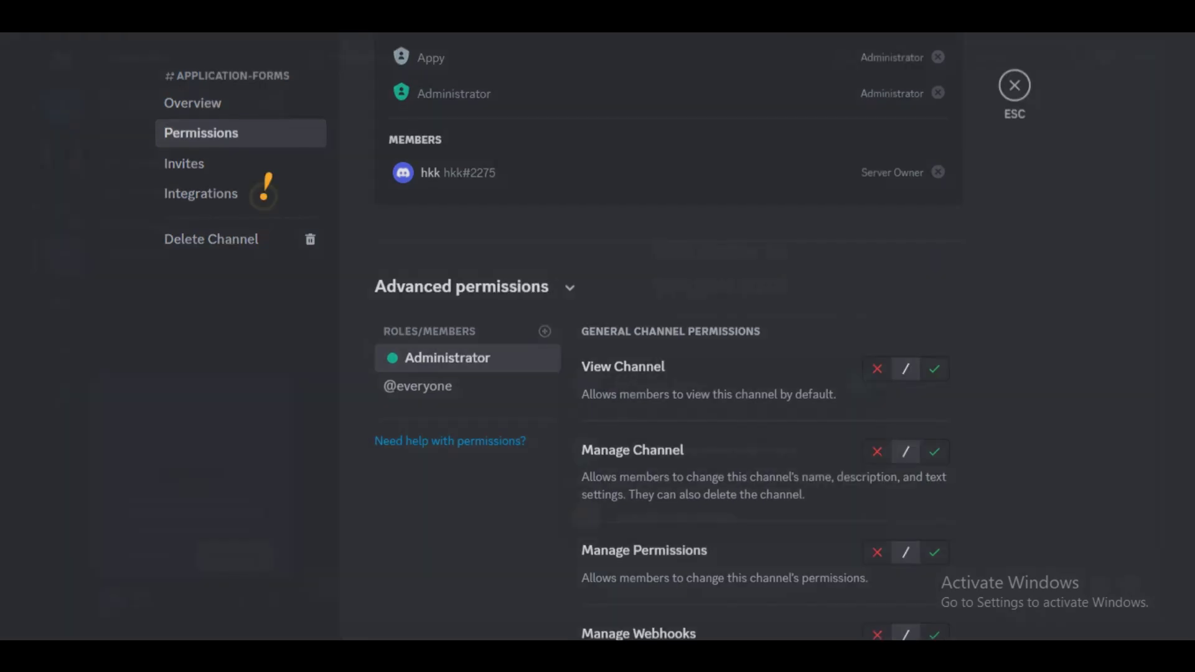
pyautogui.press('Escape')
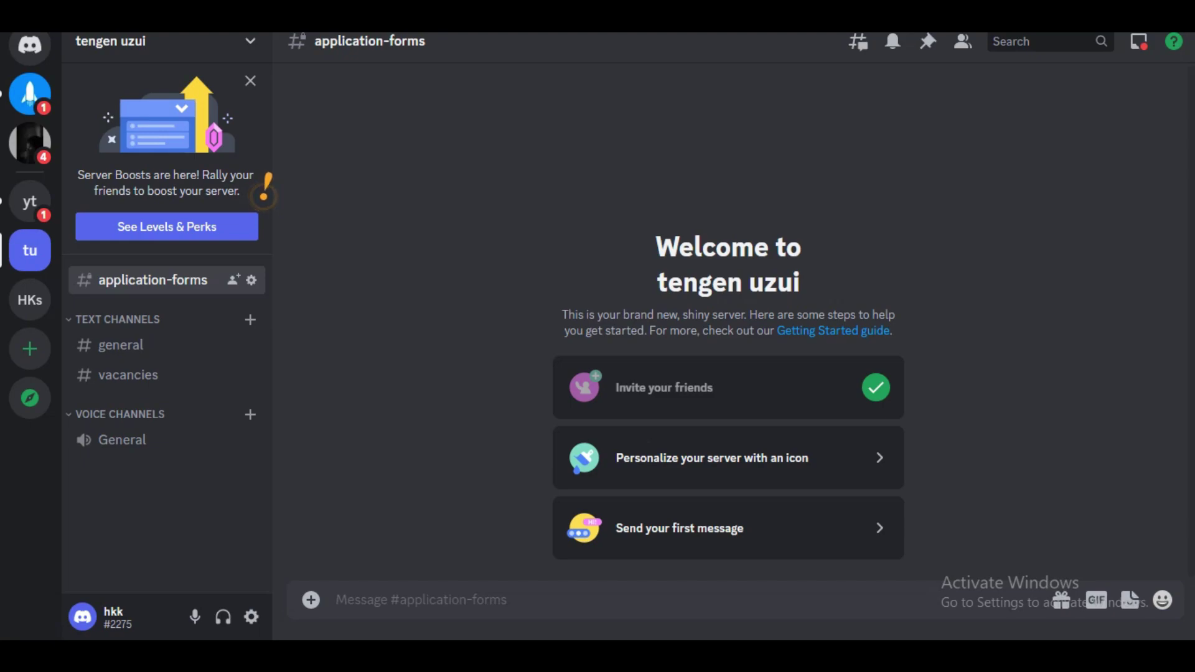
# Run Appy's /setup command in the application-forms channel.
pyautogui.write('/setup')
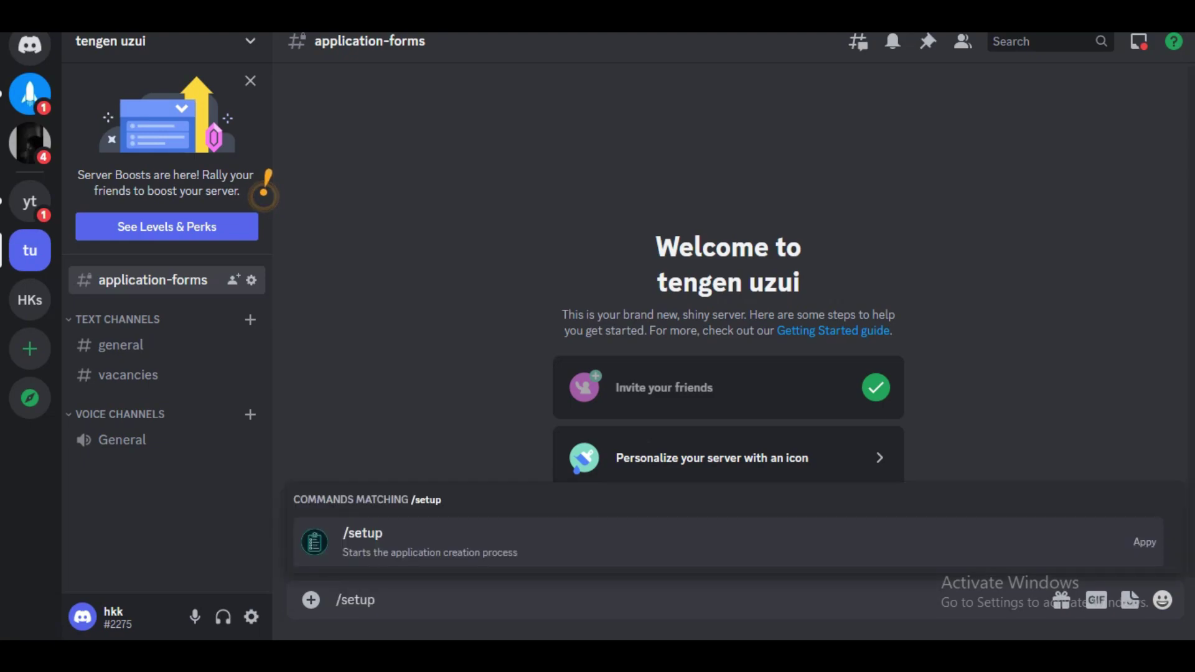
pyautogui.press('Return')
pyautogui.press('Return')
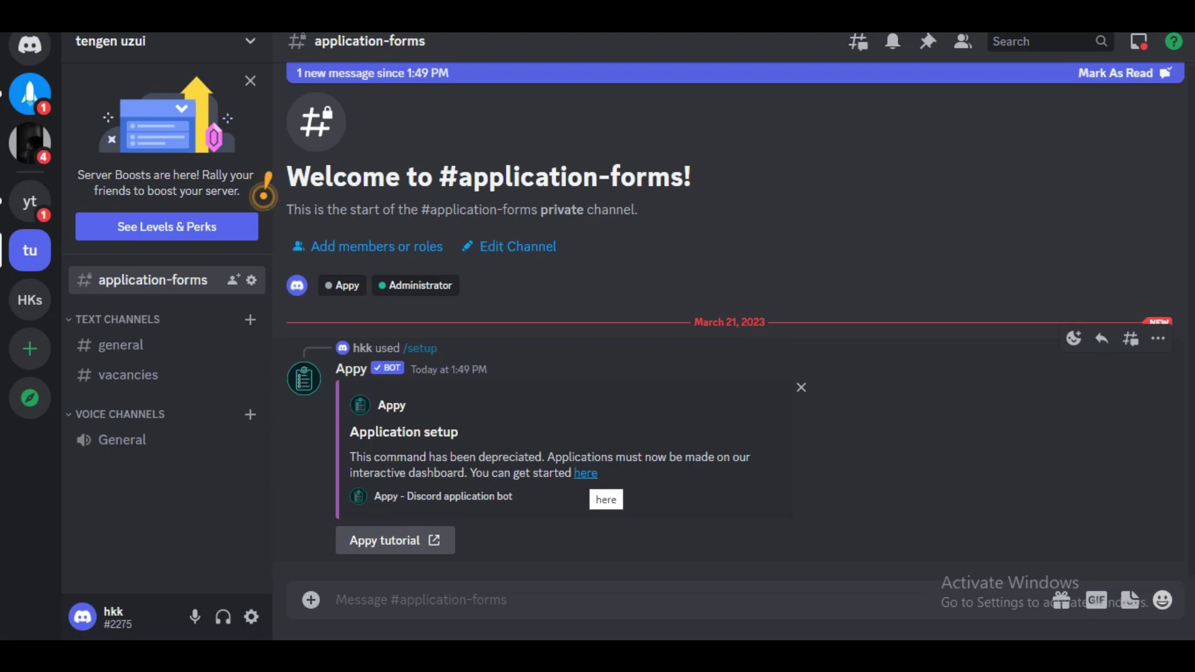
# Go to Appy's web dashboard from the bot's reply and open the Applications configuration for the tengen uzui server.
pyautogui.click(585, 473)
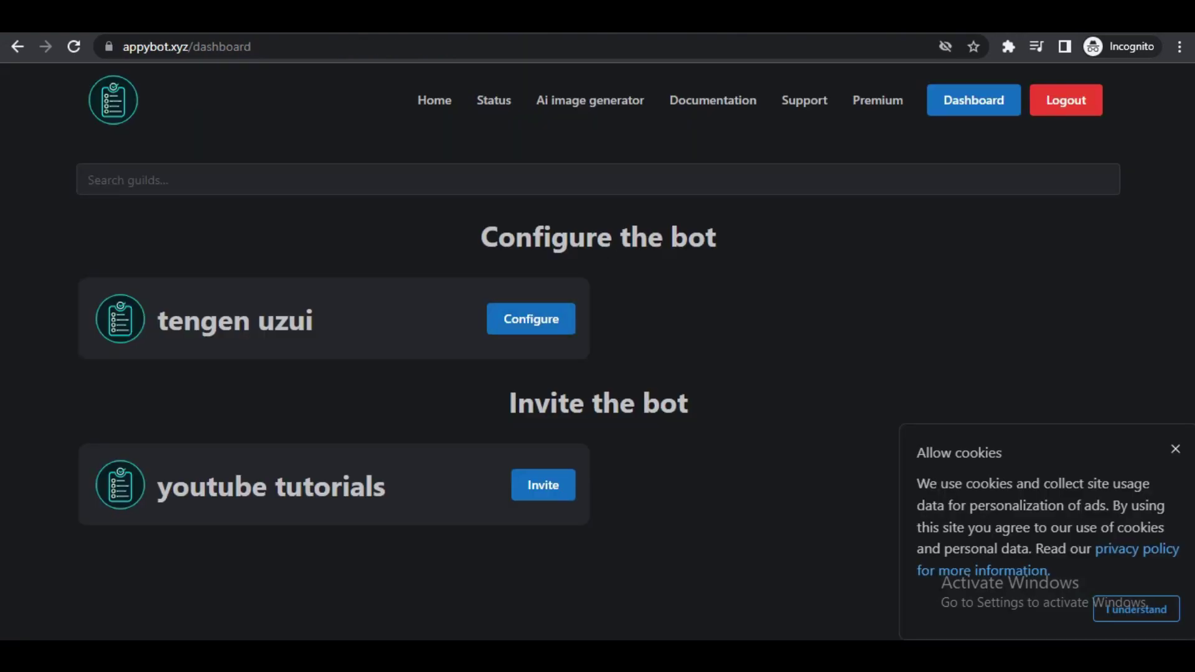
pyautogui.click(530, 318)
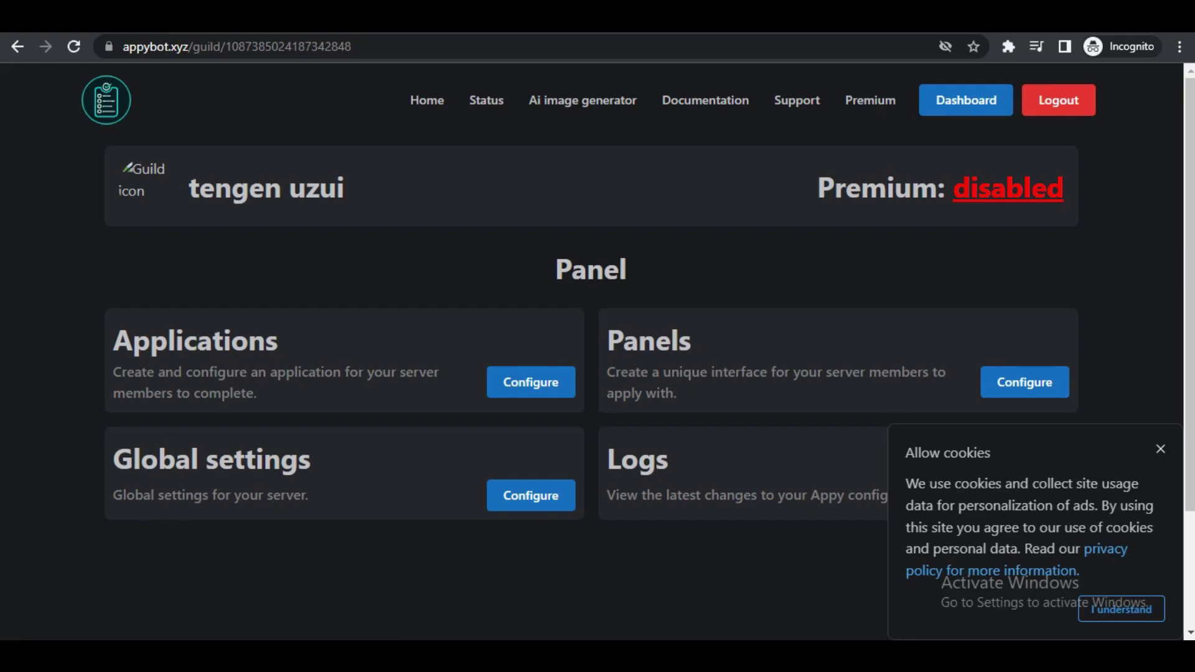
pyautogui.click(531, 382)
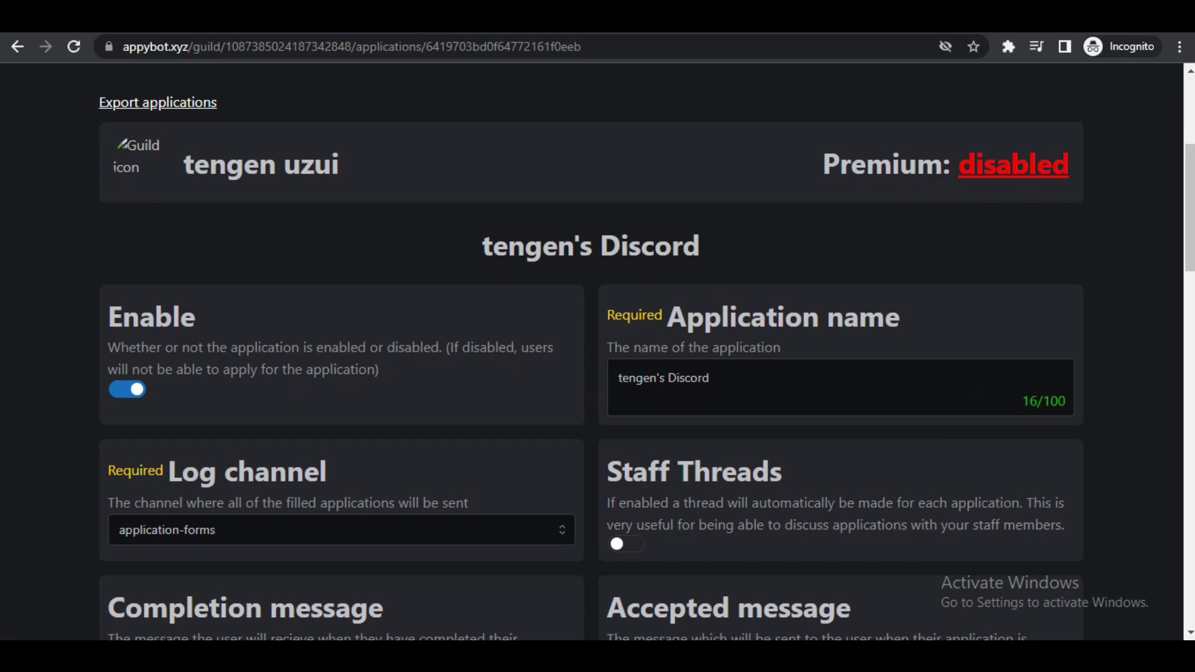
# Examine the tengen's Discord application settings, including the log channel, completion, accepted and denied messages, and the role options.
pyautogui.scroll(-1, 589, 361)
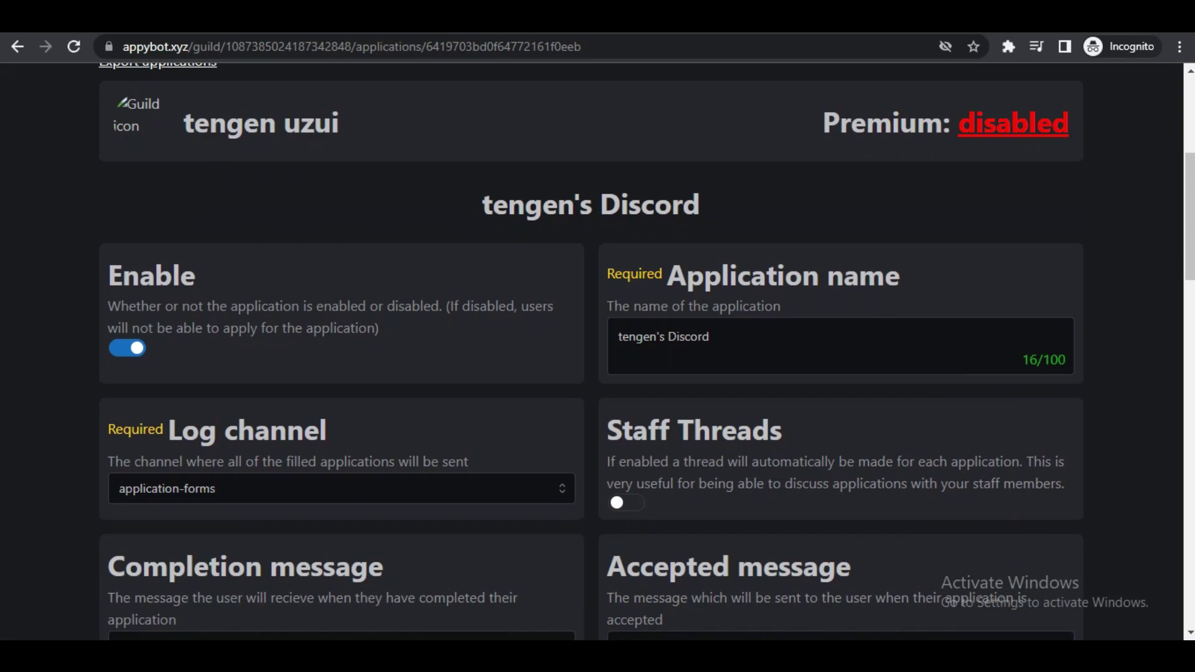
pyautogui.scroll(-2, 590, 351)
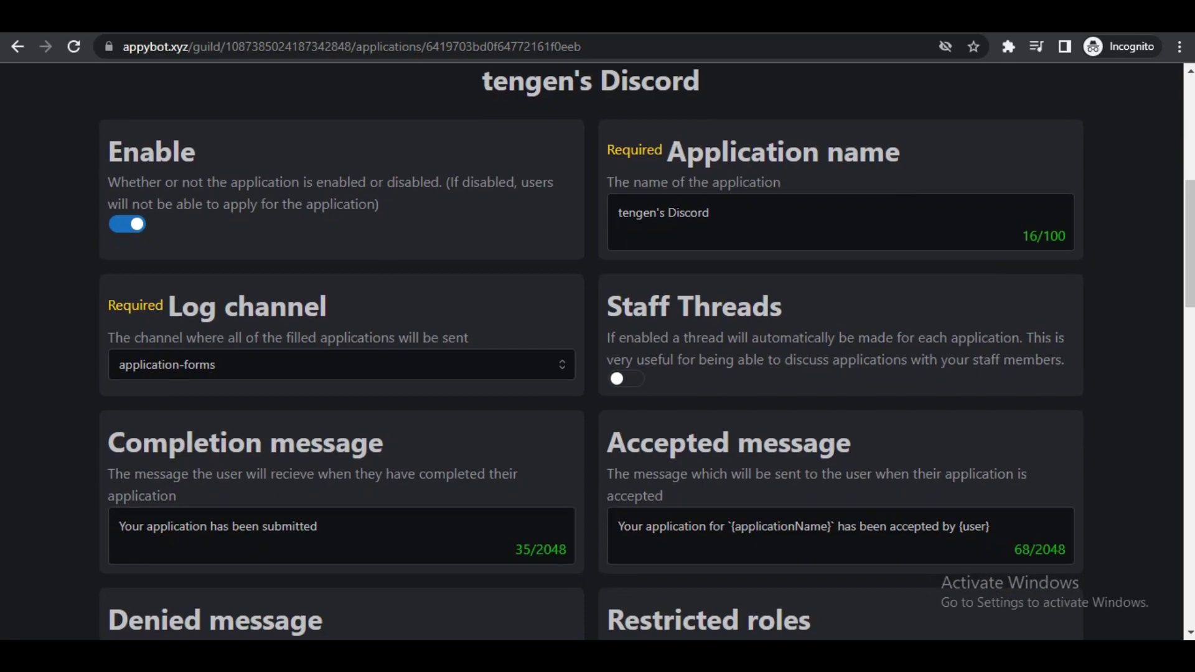
pyautogui.scroll(-2, 590, 351)
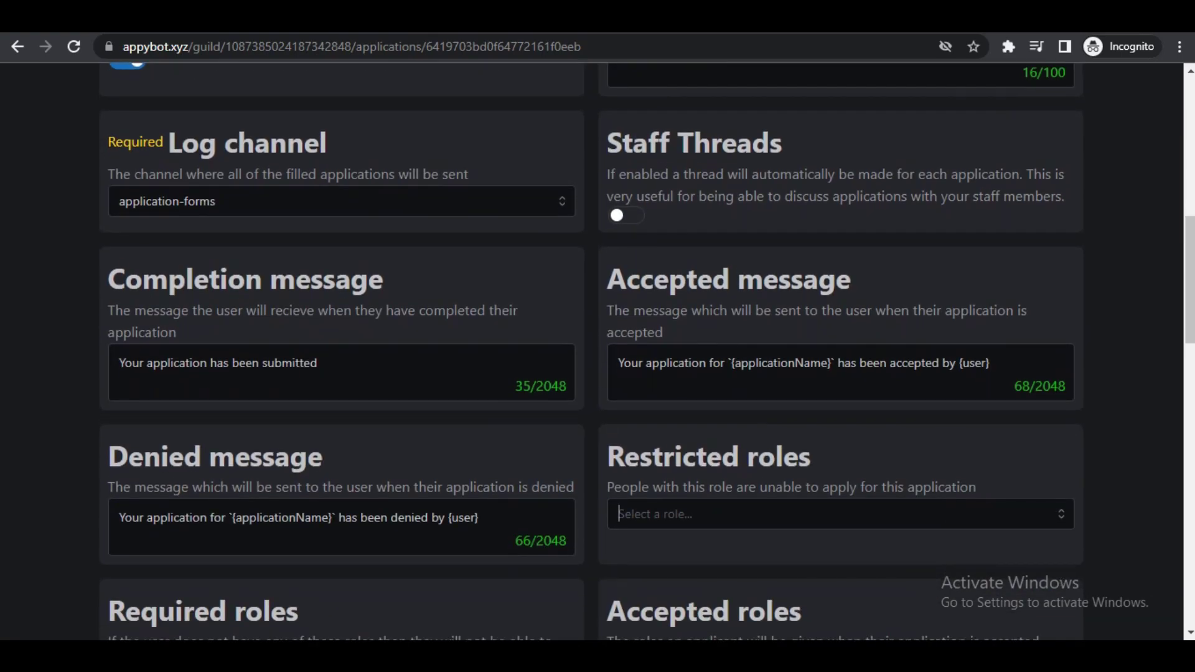
pyautogui.click(619, 514)
pyautogui.press('Escape')
pyautogui.scroll(-3, 647, 350)
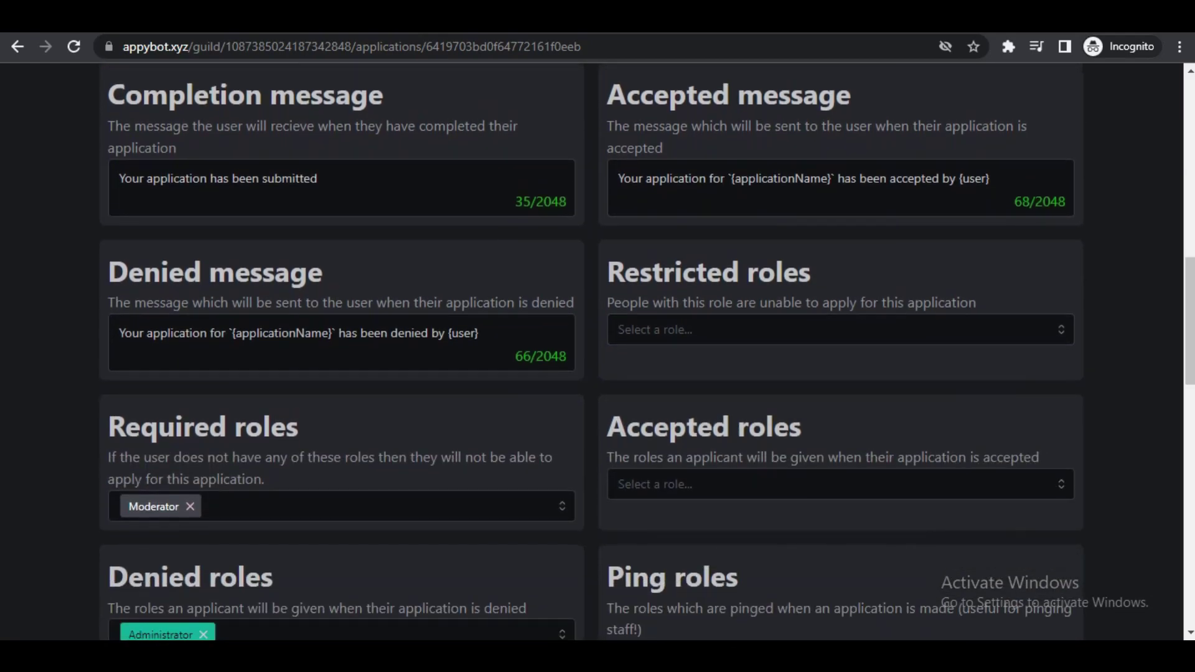
pyautogui.scroll(-3, 590, 351)
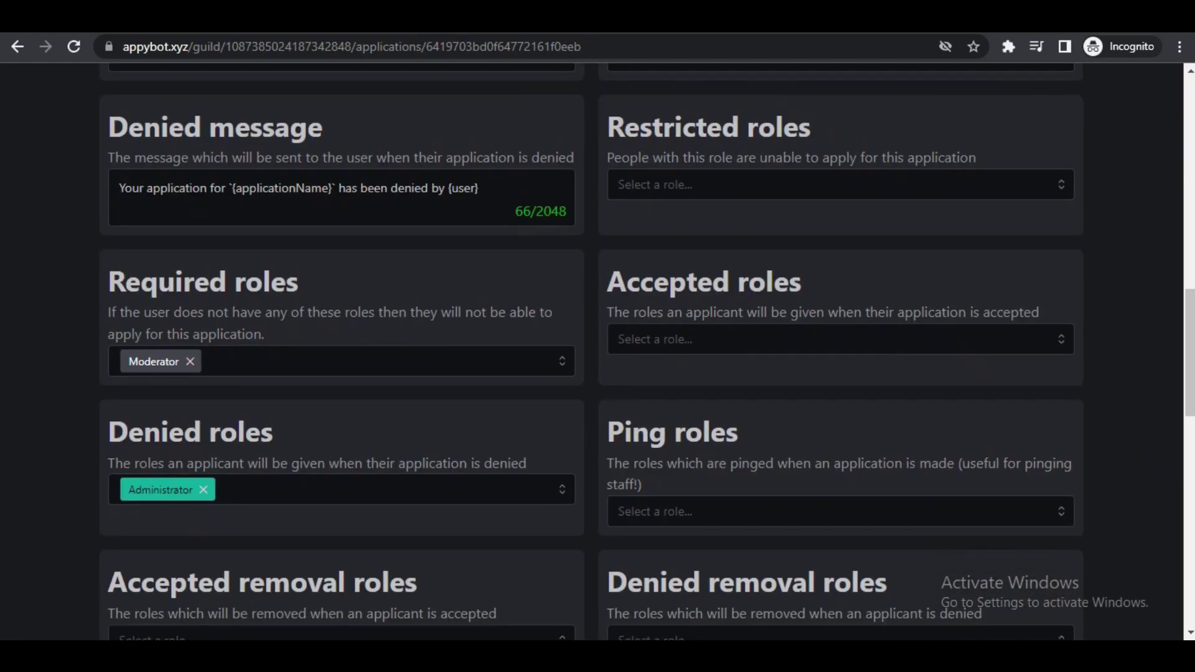
pyautogui.scroll(-2, 598, 351)
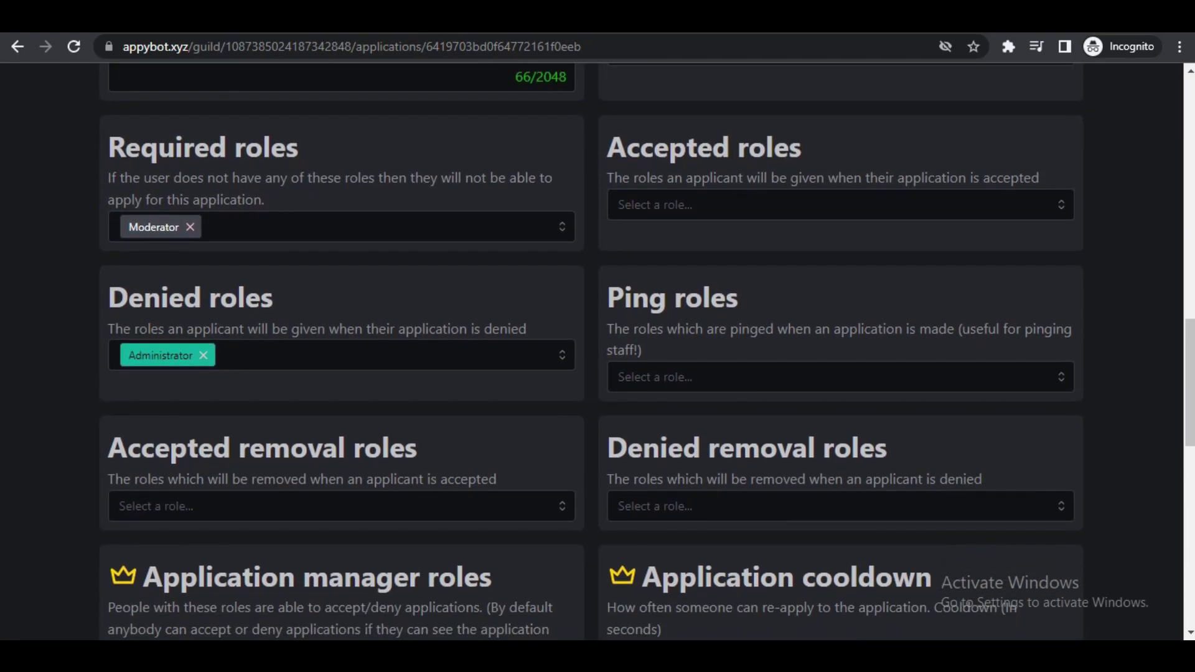
pyautogui.scroll(8, 597, 351)
pyautogui.scroll(-2, 598, 351)
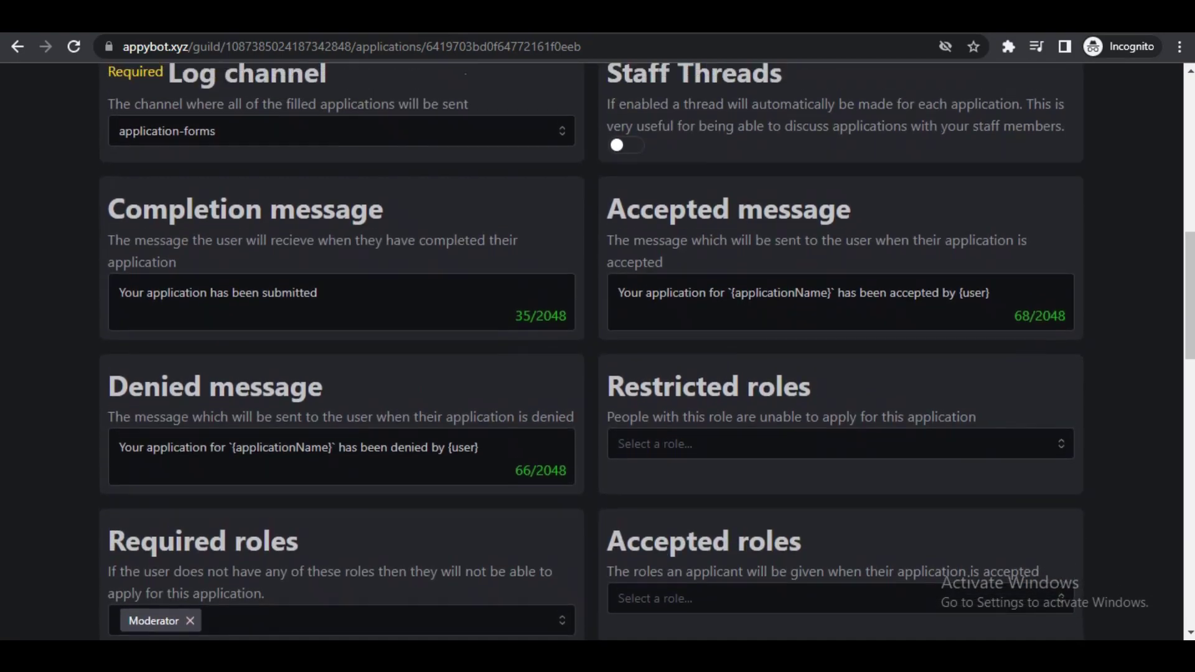
pyautogui.scroll(-4, 597, 350)
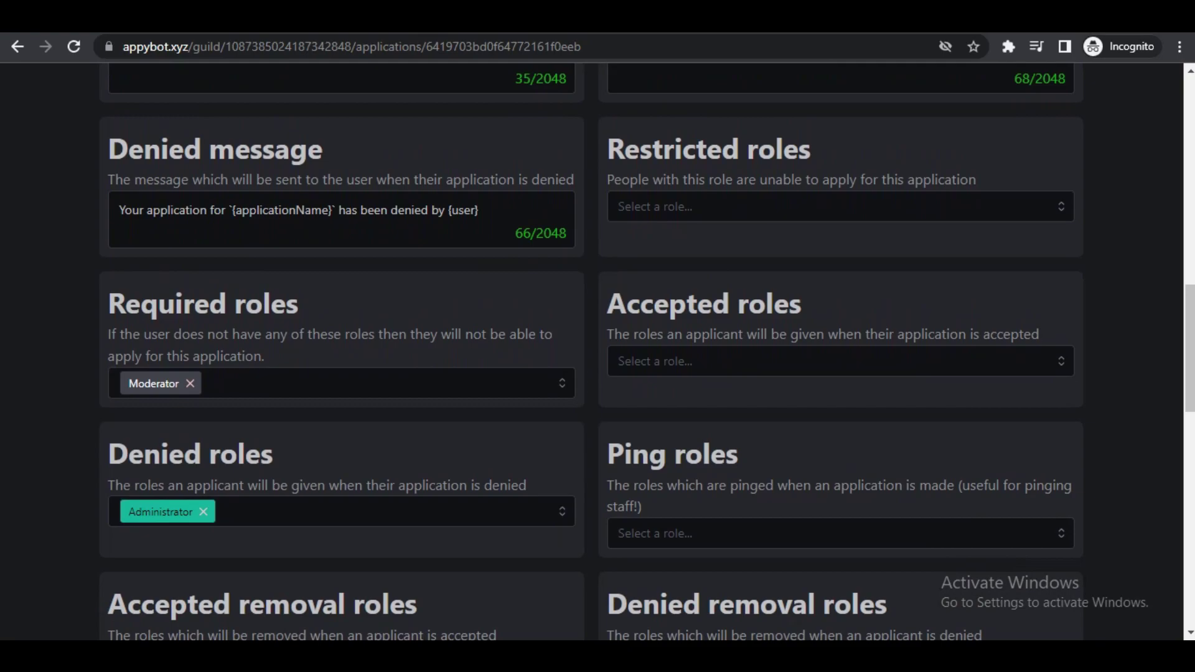
pyautogui.scroll(-2, 597, 351)
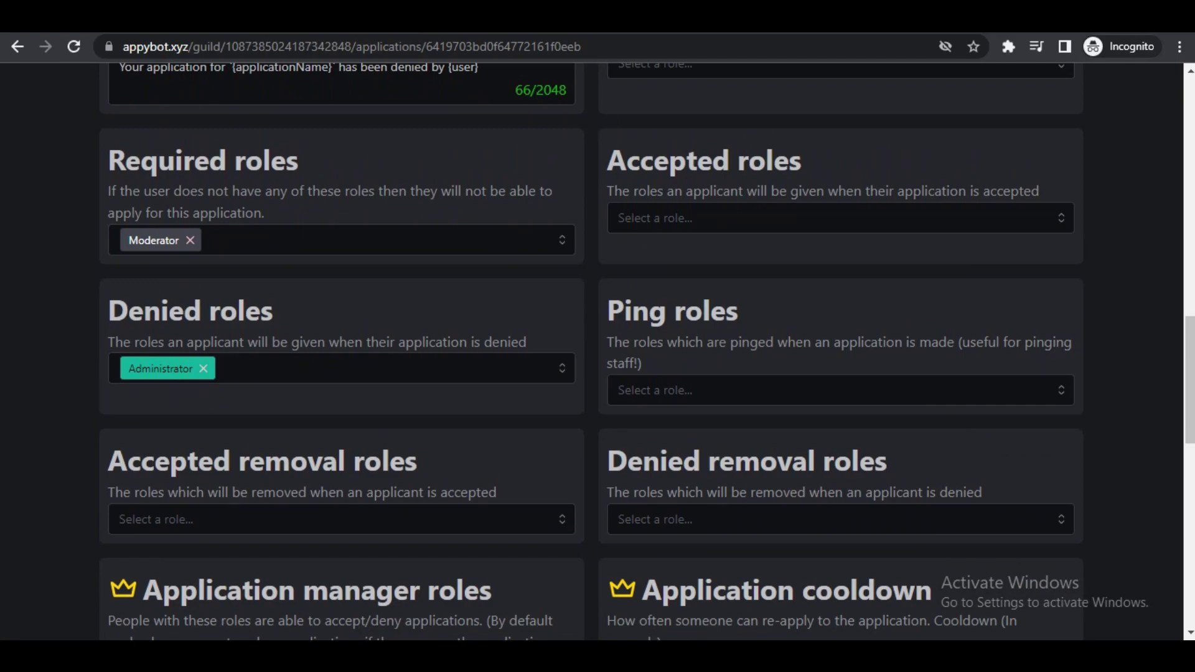
pyautogui.scroll(-2, 597, 351)
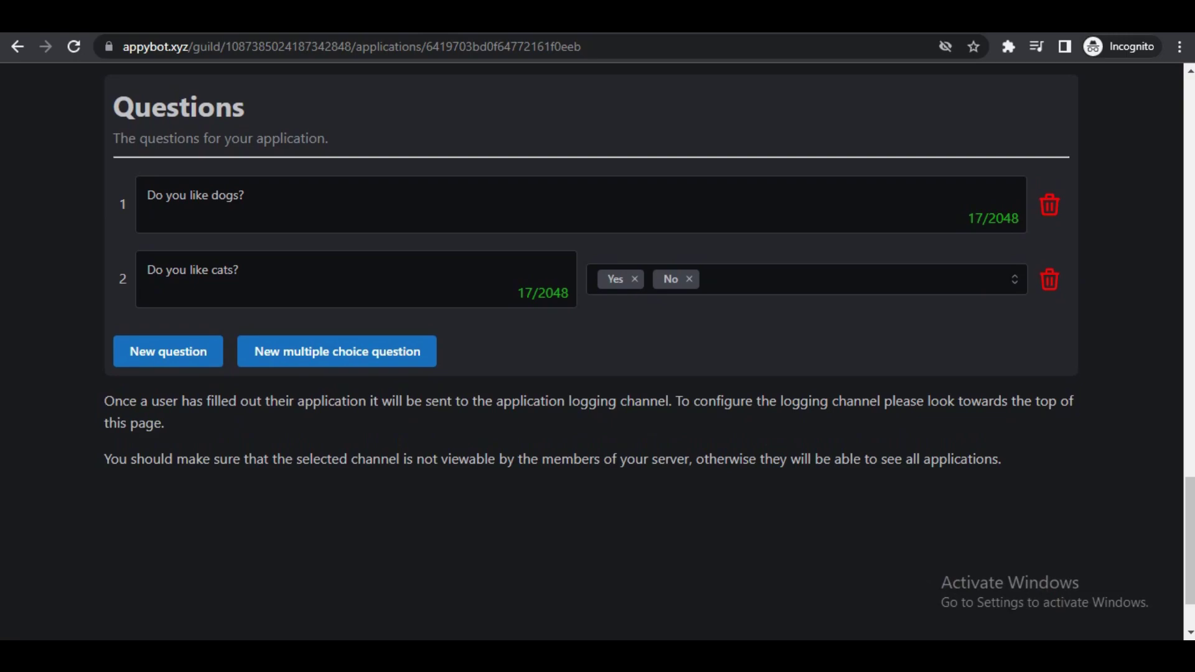
# Replace the text of question 1 with "Why do you think yo would be a good moderator?".
pyautogui.moveTo(234, 195); pyautogui.dragTo(146, 194)
pyautogui.press('BackSpace')
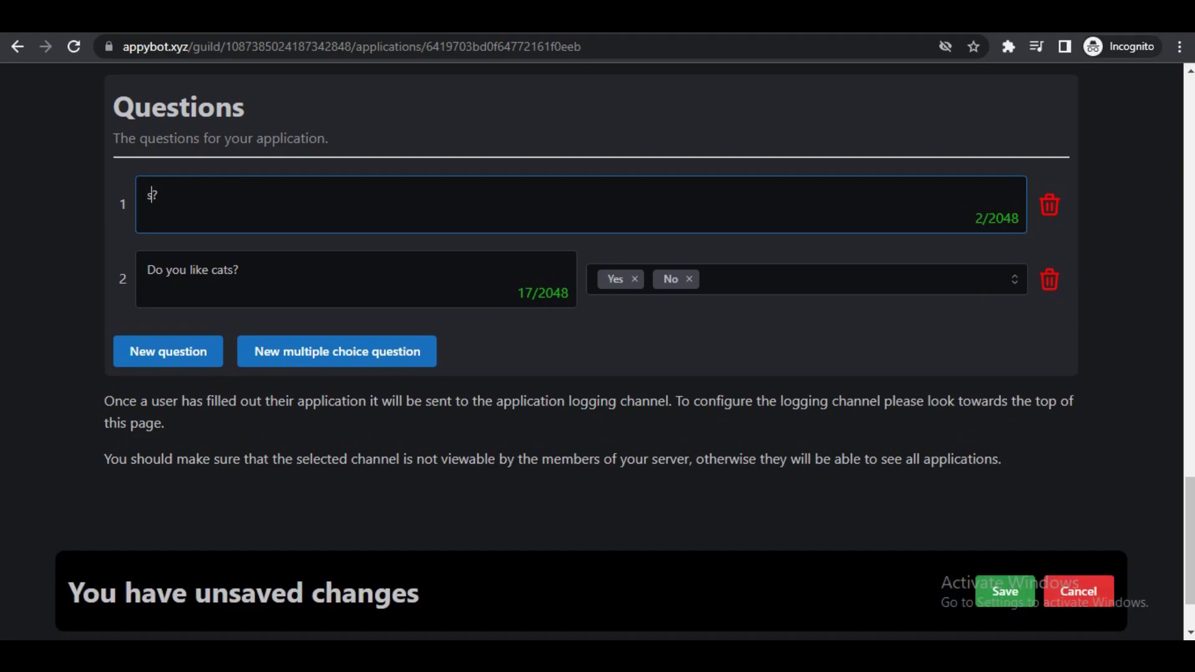
pyautogui.press('Delete')
pyautogui.write('w')
pyautogui.press('BackSpace')
pyautogui.write('Why do you think yo would be a good moderator')
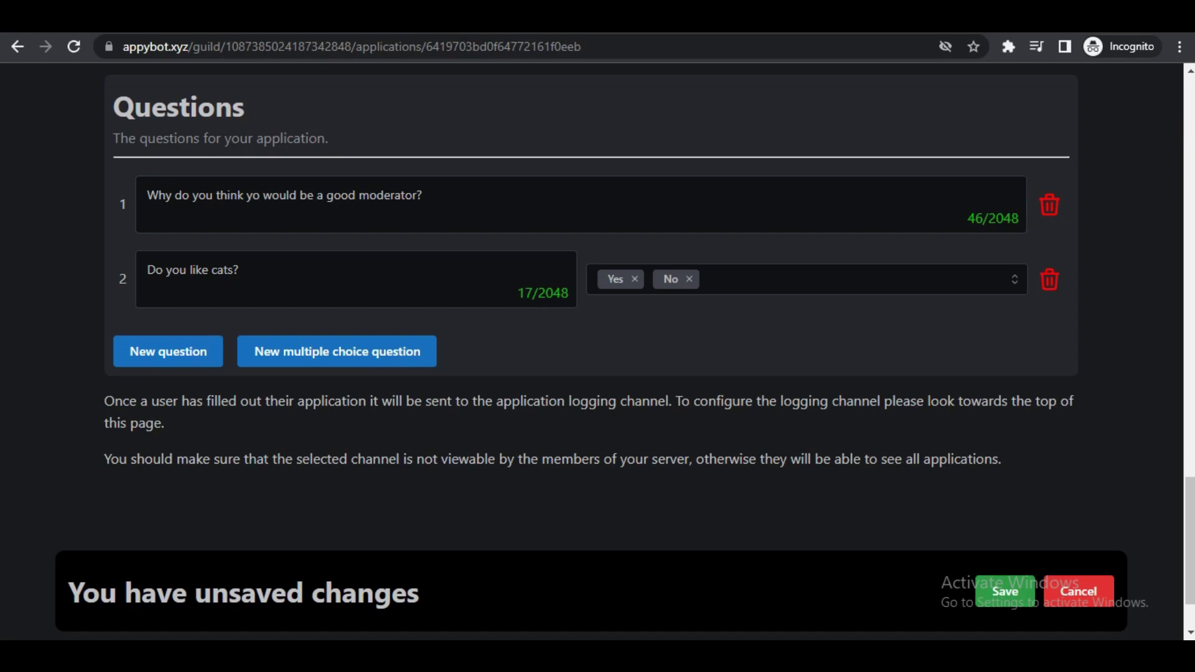
pyautogui.scroll(-1, 597, 336)
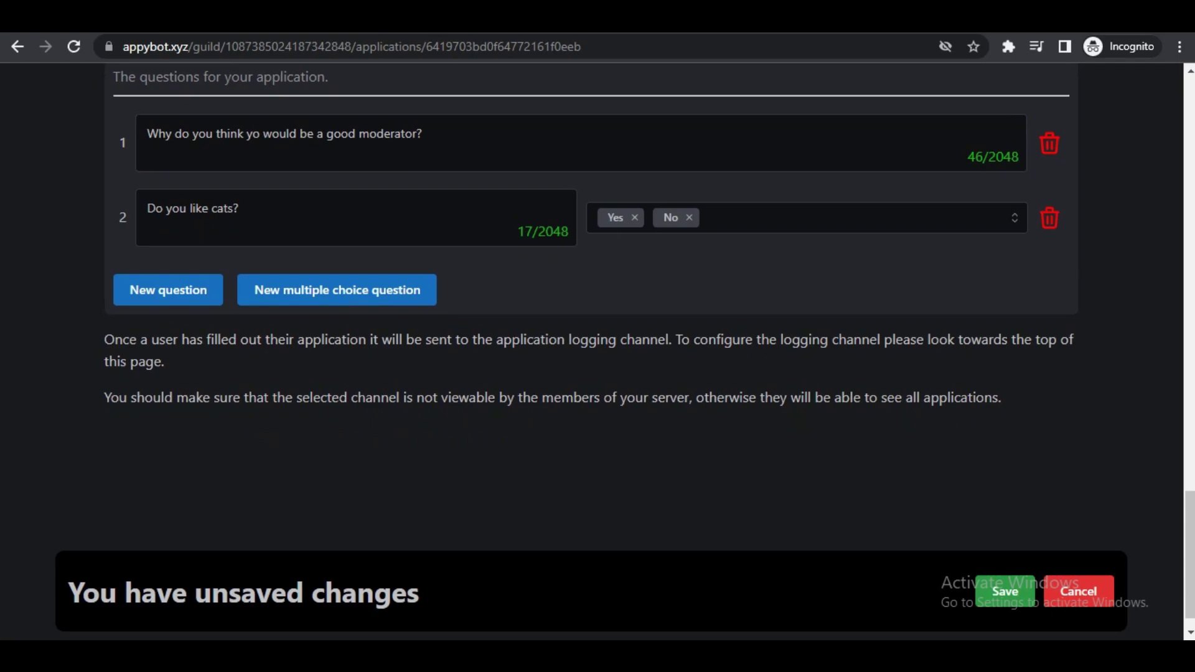
# Make question 2 an open question without the Yes and No choices, reading "Do you have any moderator experience?".
pyautogui.scroll(1, 598, 336)
pyautogui.click(238, 276)
pyautogui.hotkey('ctrl', 'a')
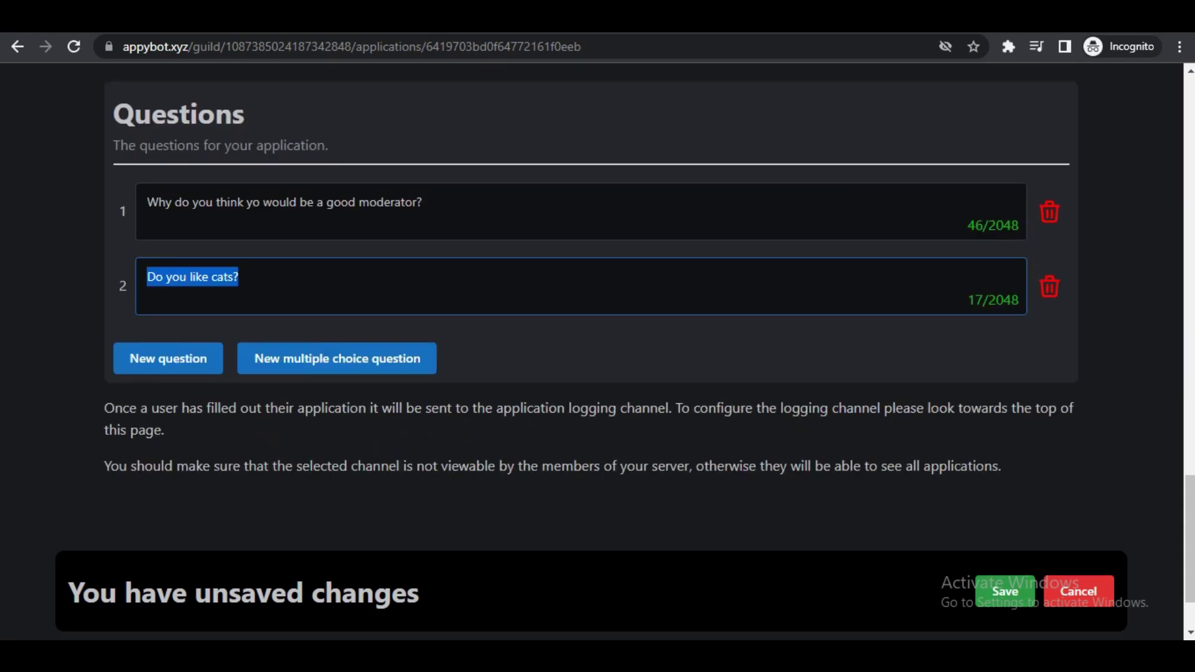
pyautogui.write('D')
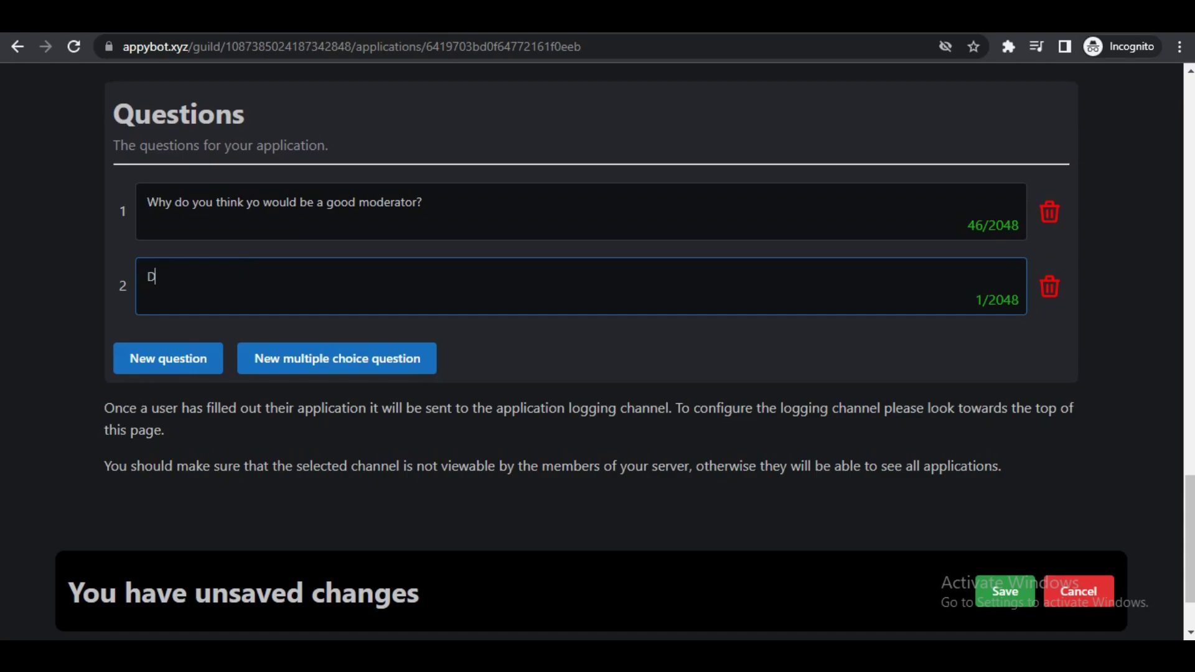
pyautogui.write('o you have any moderator ')
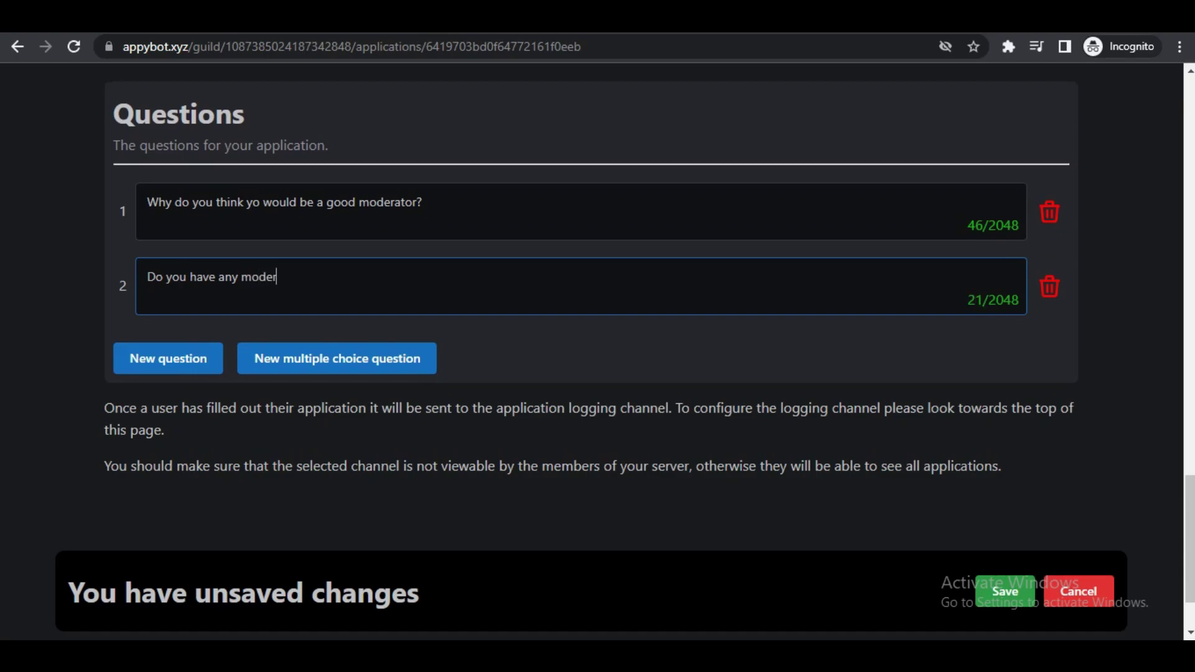
pyautogui.write('experience?')
pyautogui.scroll(1, 591, 311)
pyautogui.scroll(20, 591, 311)
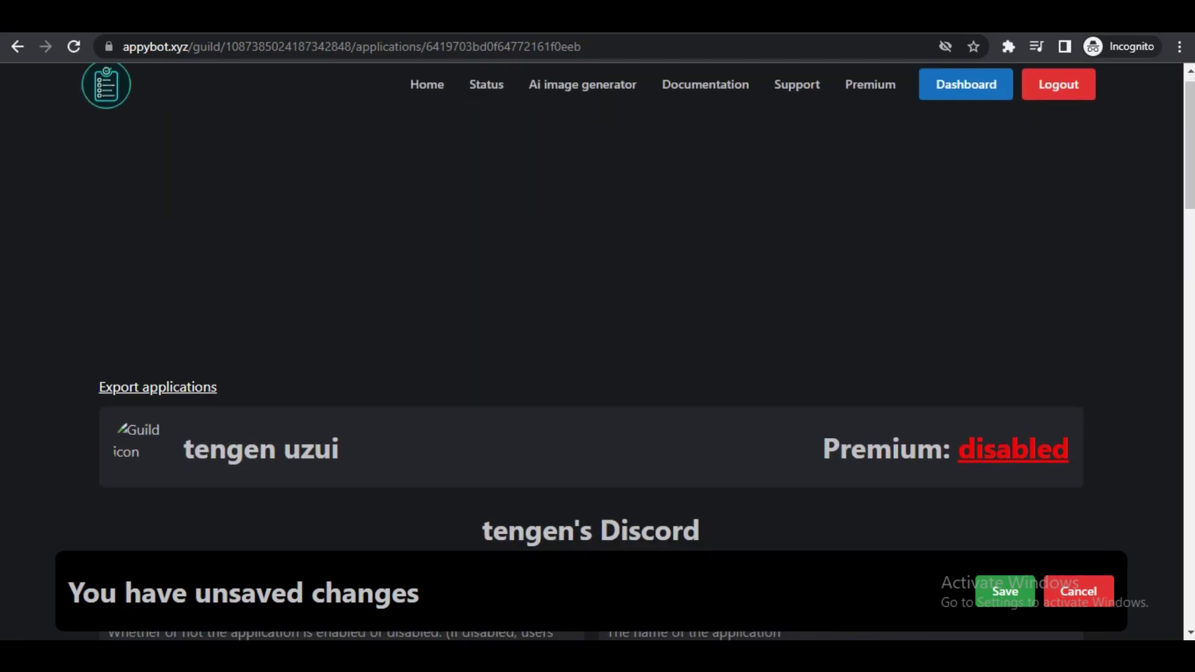
pyautogui.scroll(-5, 588, 354)
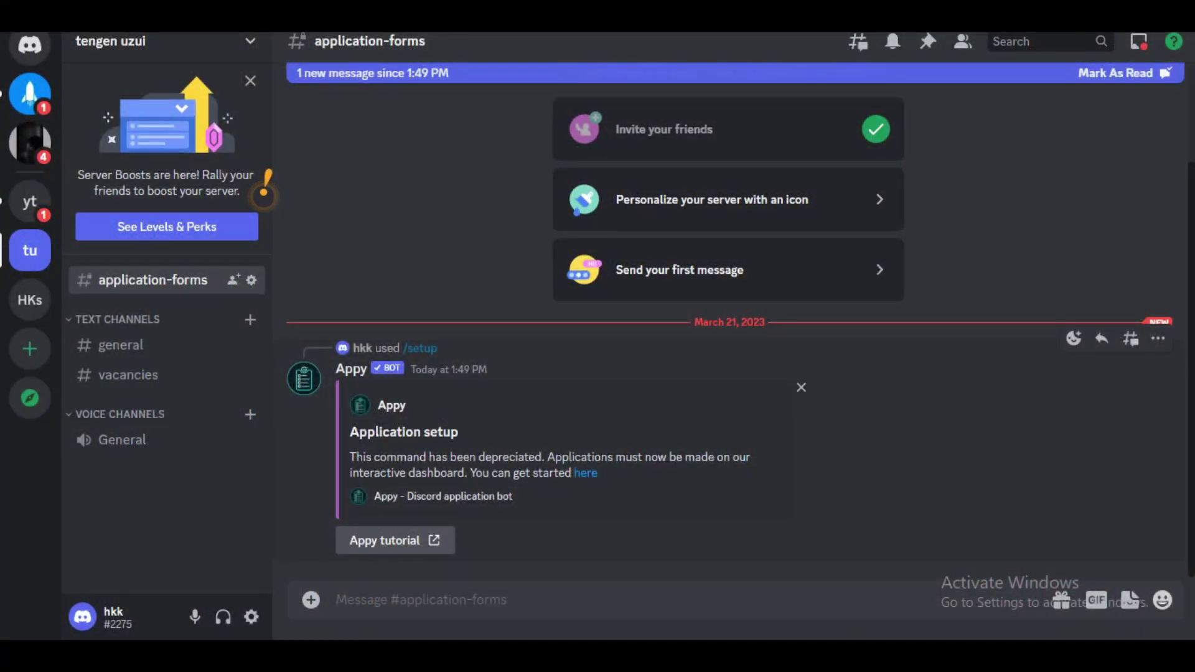
# Switch to Discord, run /apply for tengen's Discord in application-forms, and agree to apply in Appy's direct message.
pyautogui.write('/help')
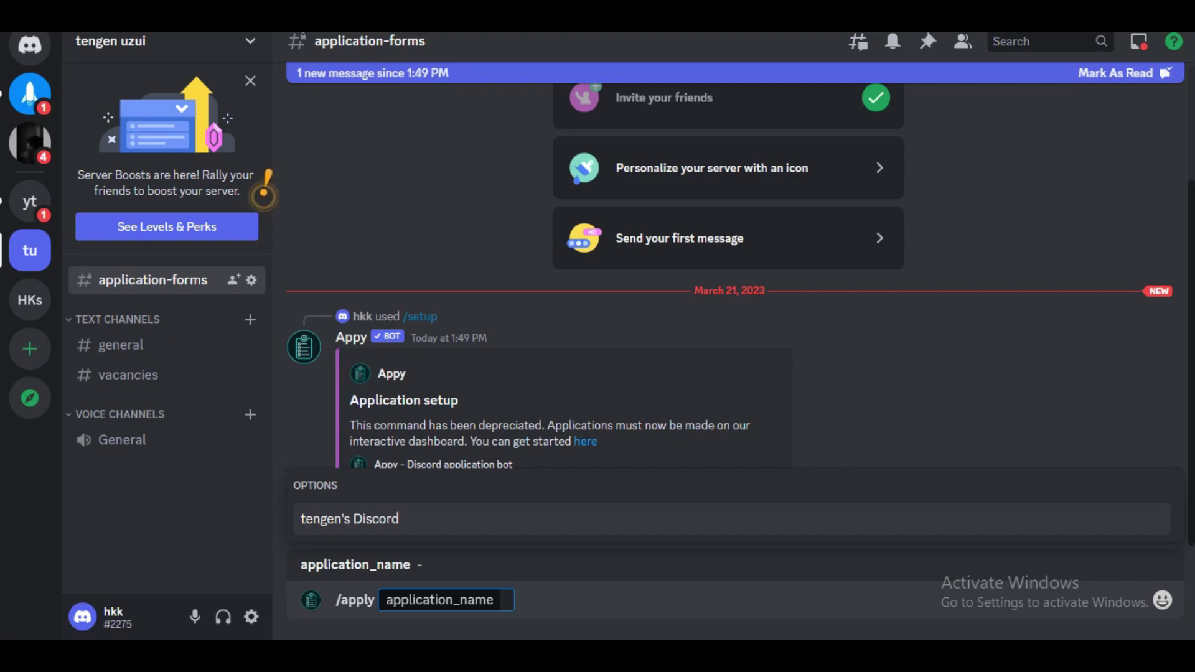
pyautogui.press('Return')
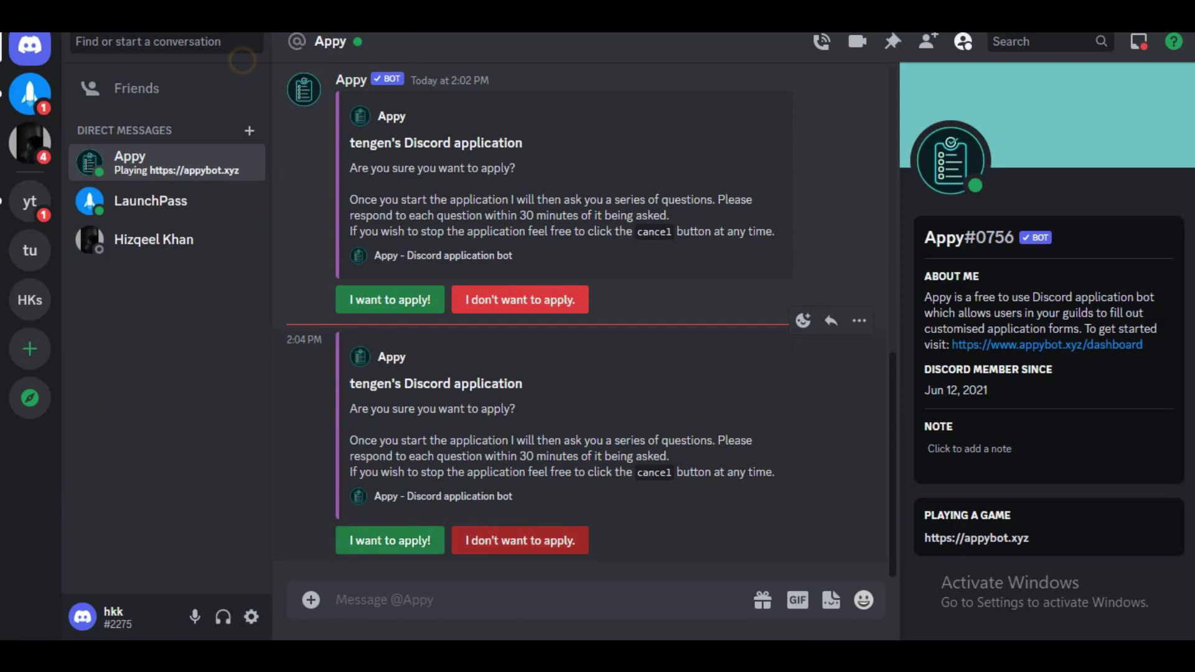
pyautogui.click(390, 540)
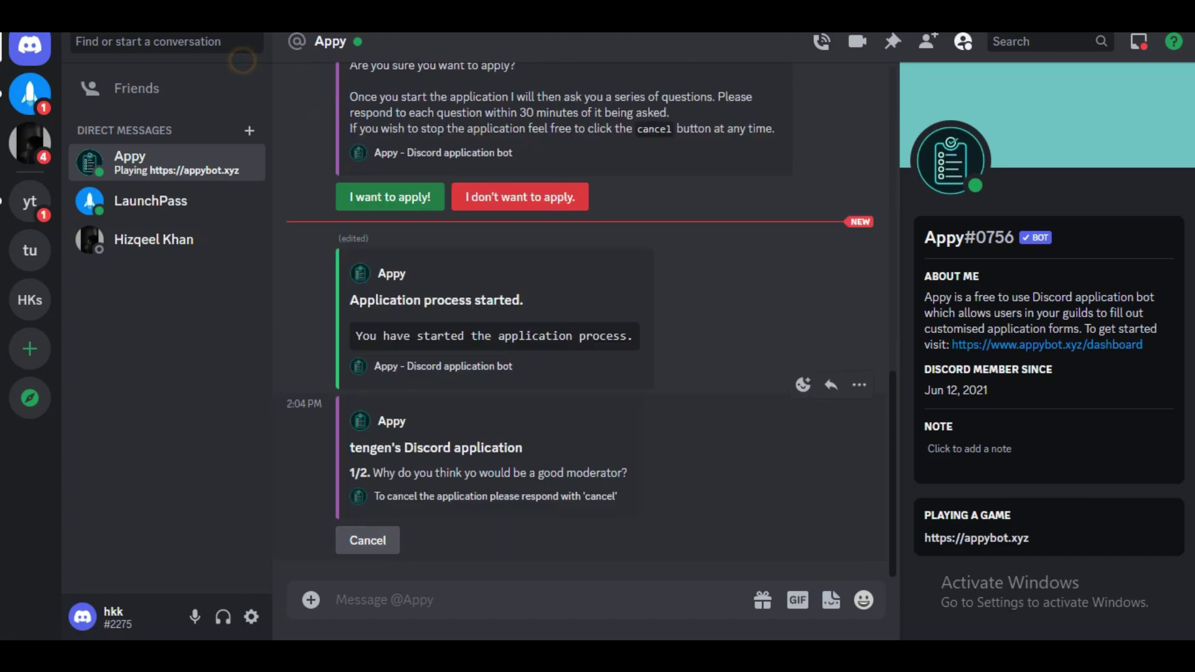
# Answer the moderator question with "I will be amazing" and the experience question with "No" to submit the application.
pyautogui.write('I will be amazing')
pyautogui.press('Return')
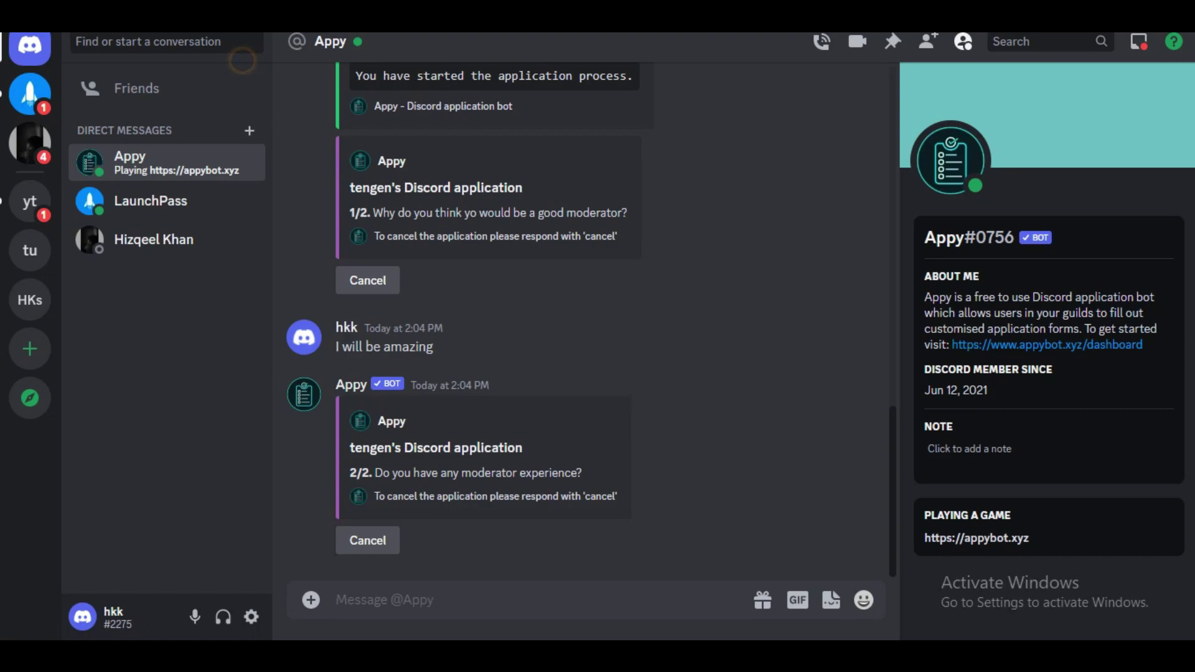
pyautogui.write('No')
pyautogui.press('Return')
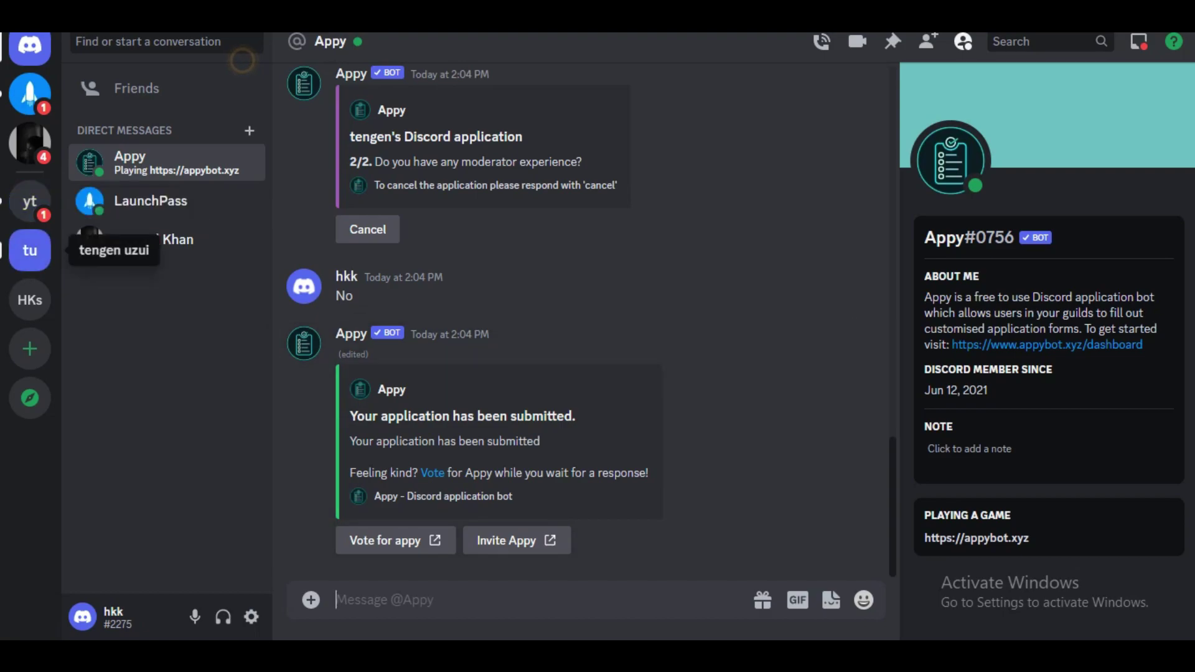
# Return to the tengen uzui server and accept the submitted application in the application-forms channel.
pyautogui.click(30, 250)
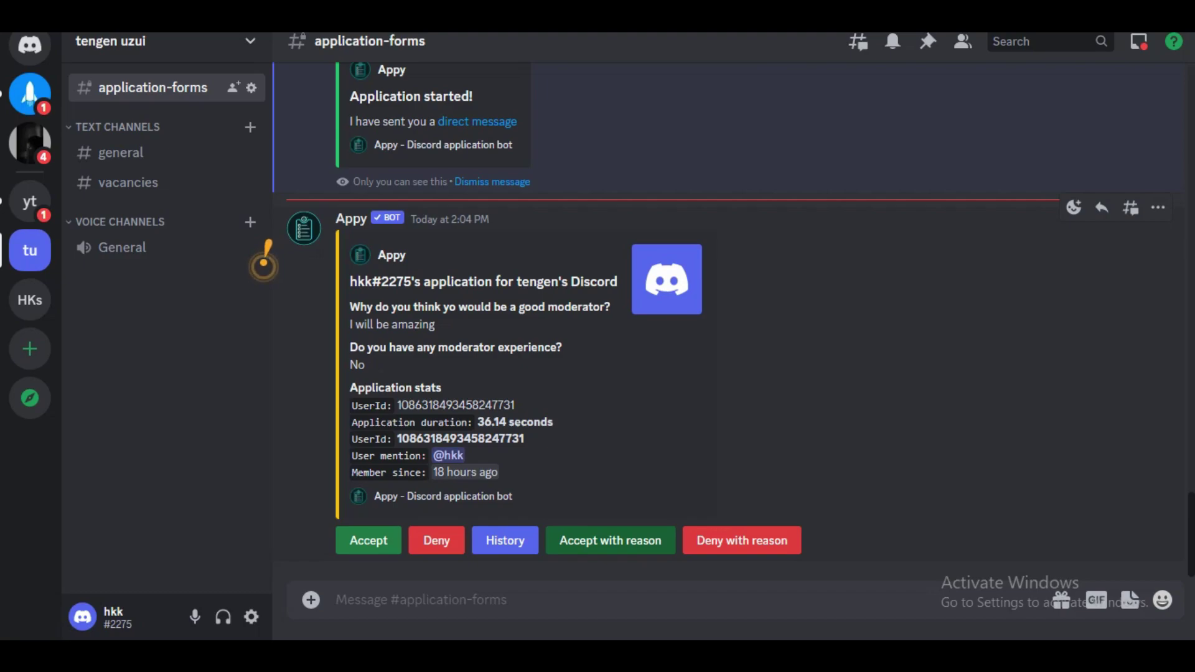
pyautogui.click(368, 540)
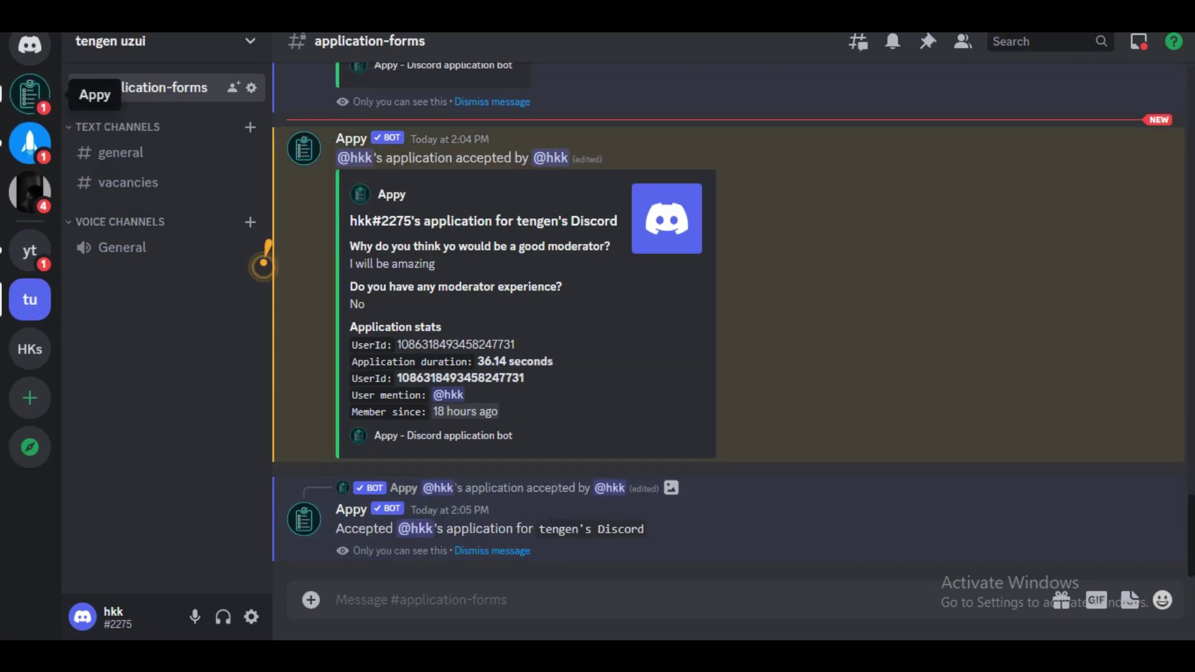
pyautogui.click(30, 142)
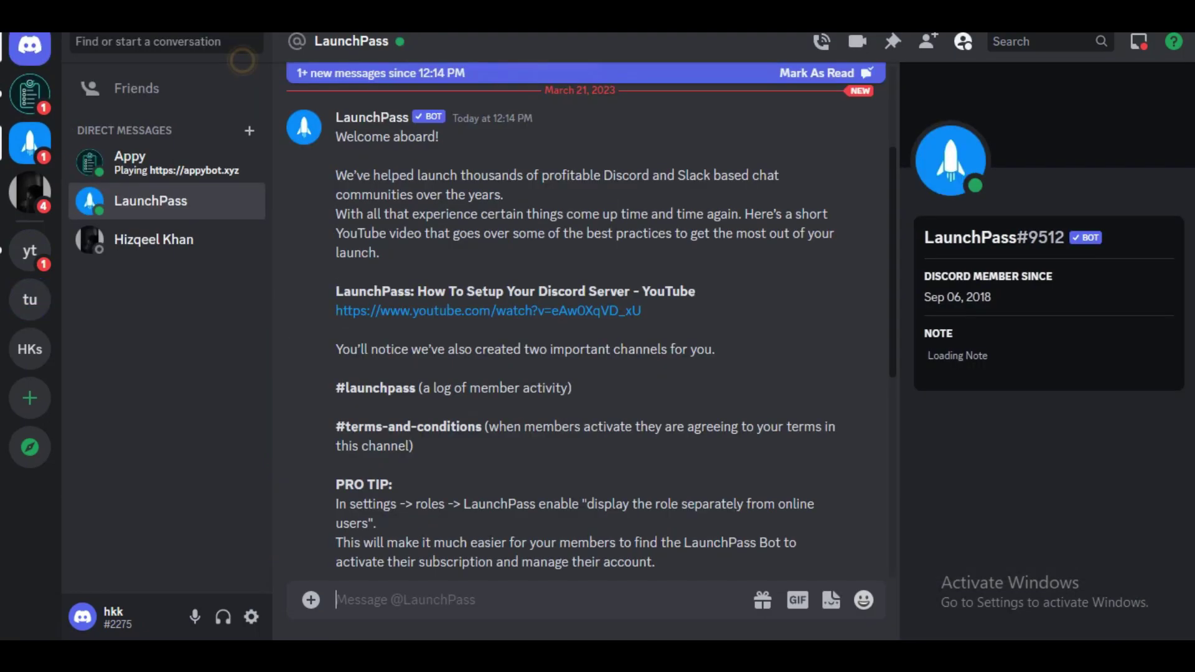